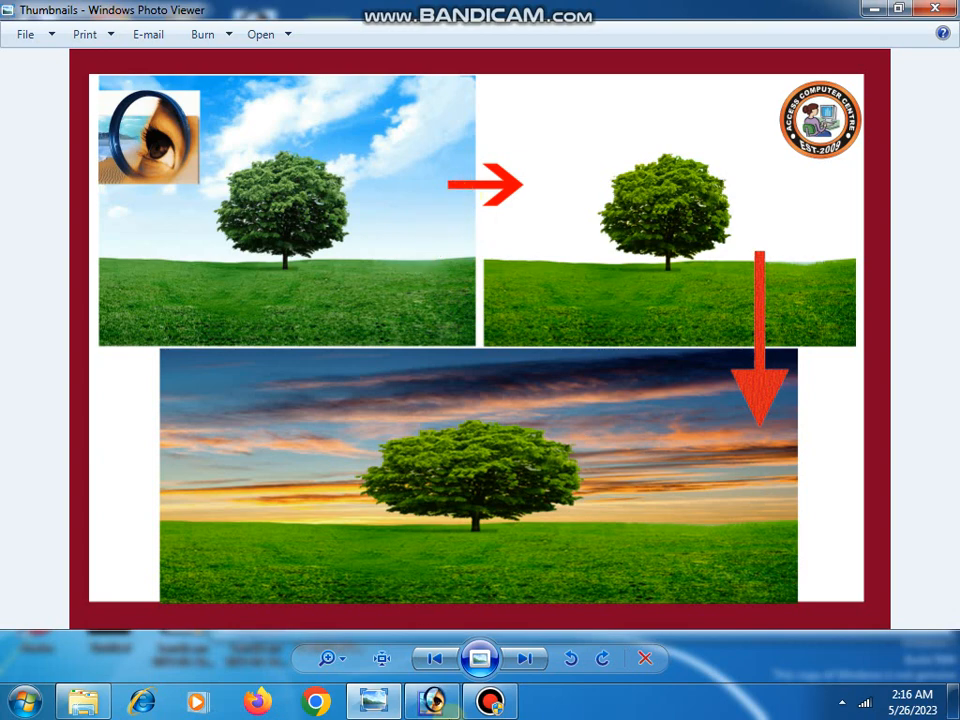
- Switch to Adobe Photoshop, open image 3 from the Photo folder, and enlarge its window around the whole picture
left_click(432, 701)
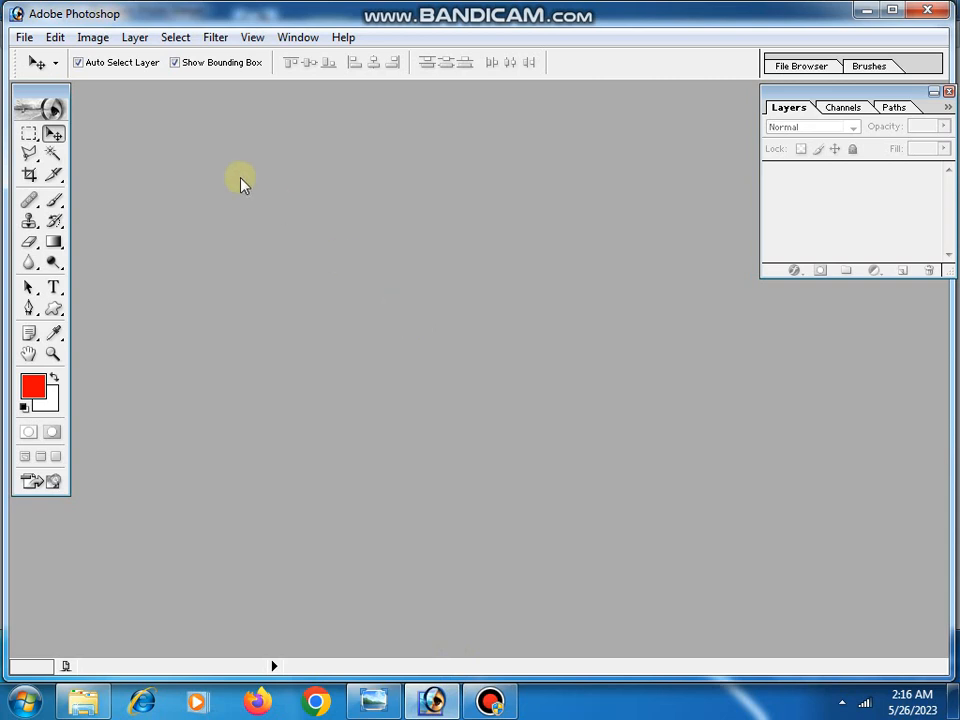
left_click(23, 38)
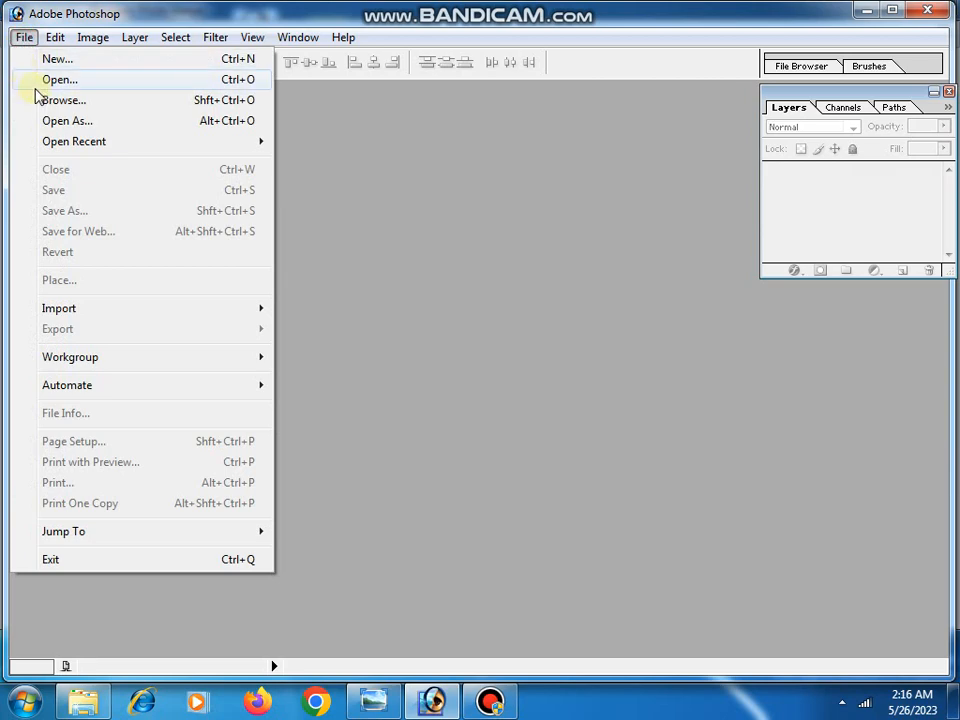
left_click(35, 80)
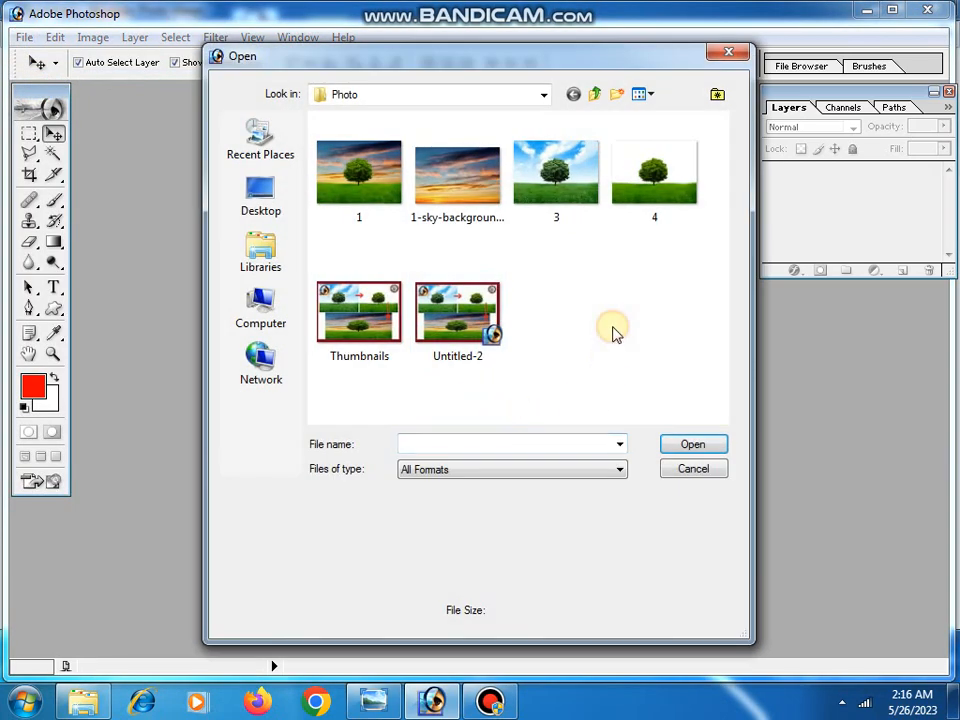
left_click(548, 200)
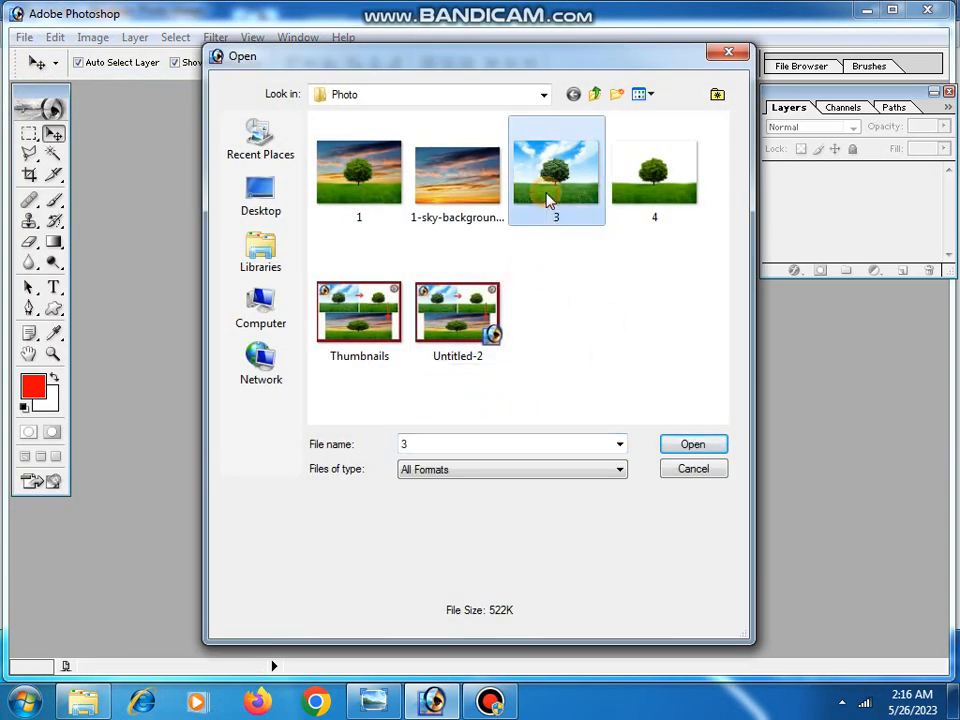
left_click(689, 450)
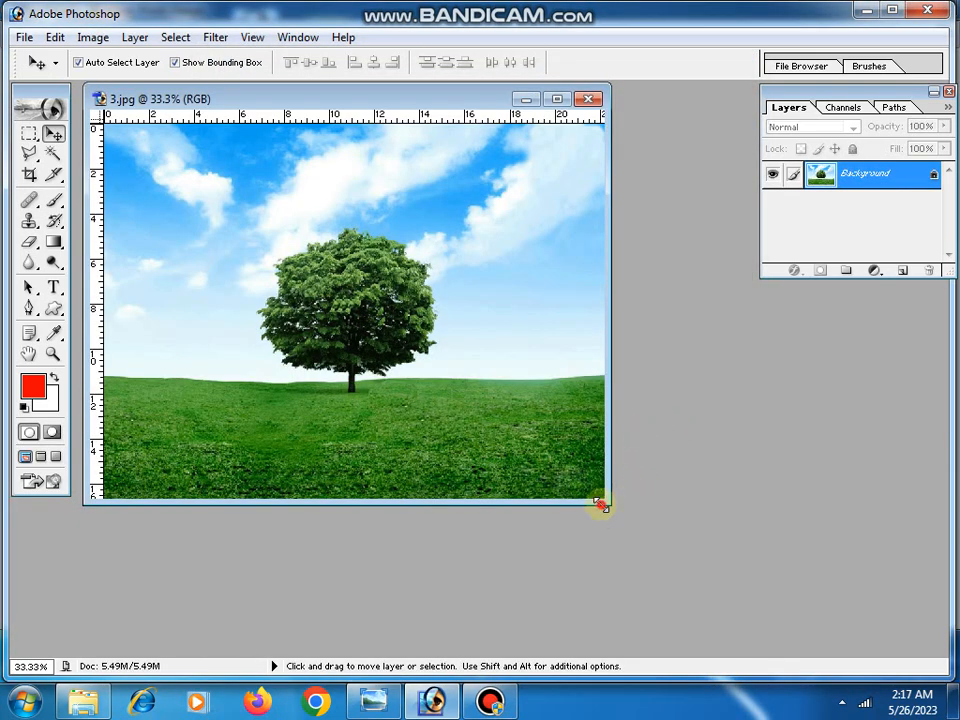
left_click_drag(604, 504, 685, 562)
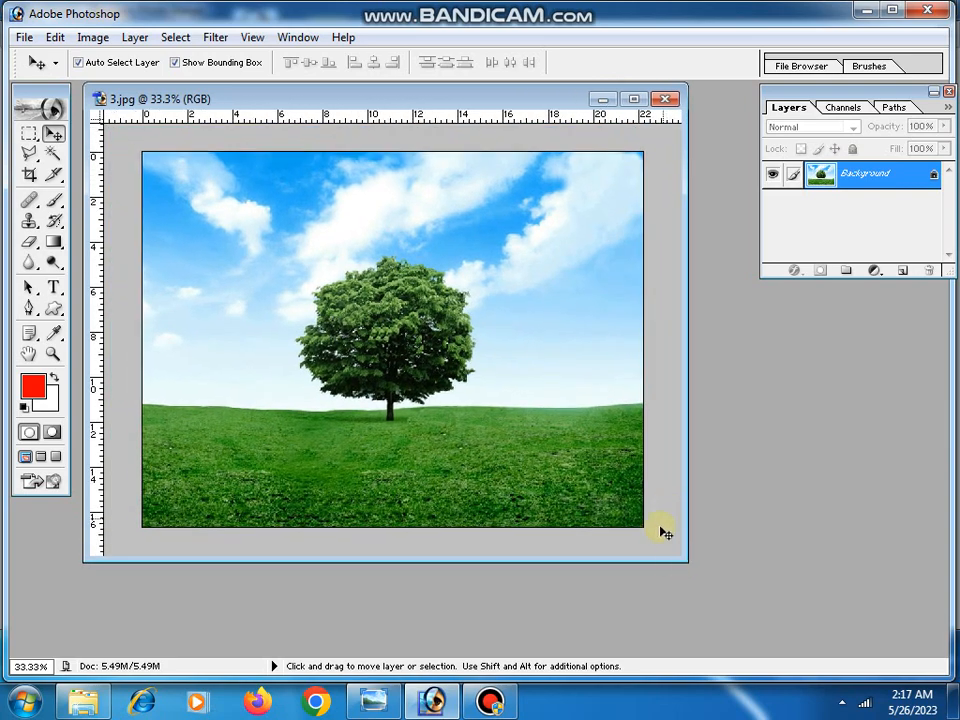
- Copy the entire image and create a 1600 × 1200 pixel RGB document at 72 pixels/inch with transparent contents
key("ctrl+a")
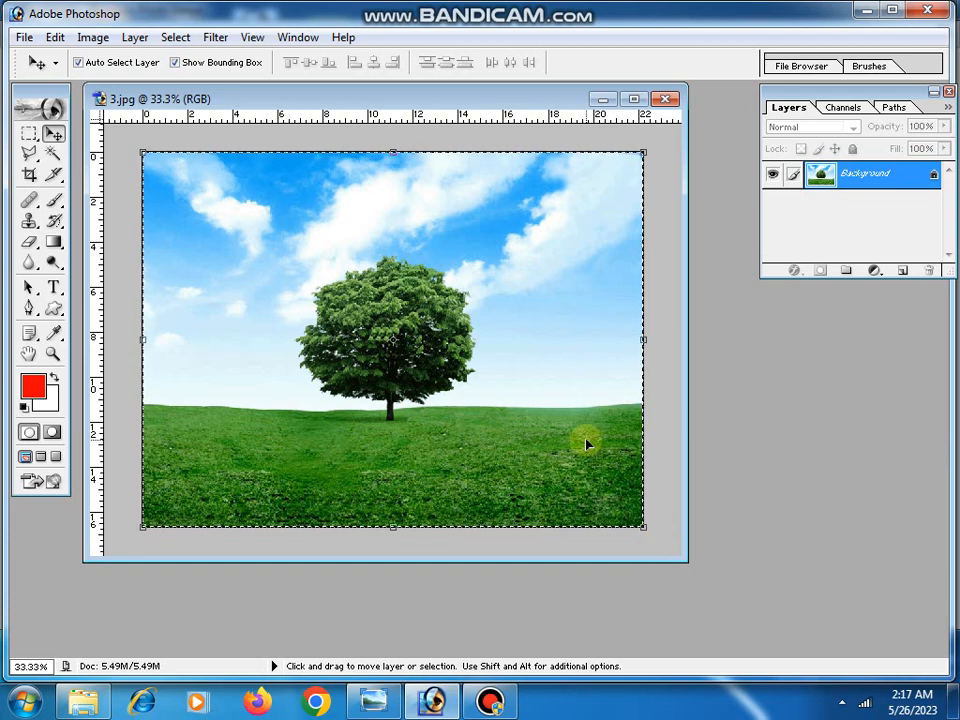
key("ctrl+n")
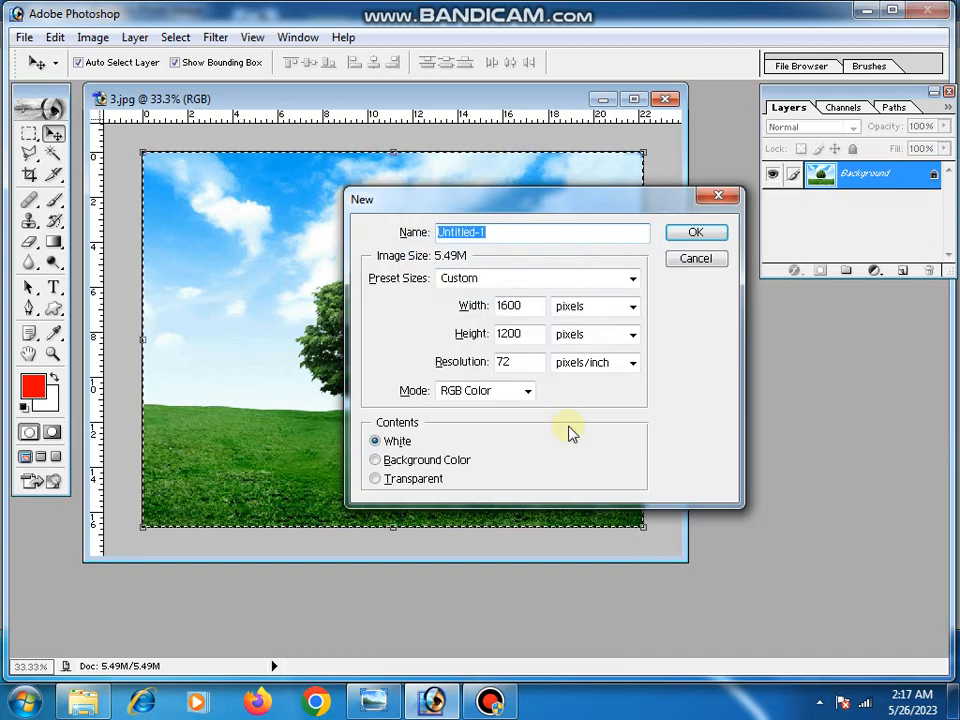
left_click(394, 480)
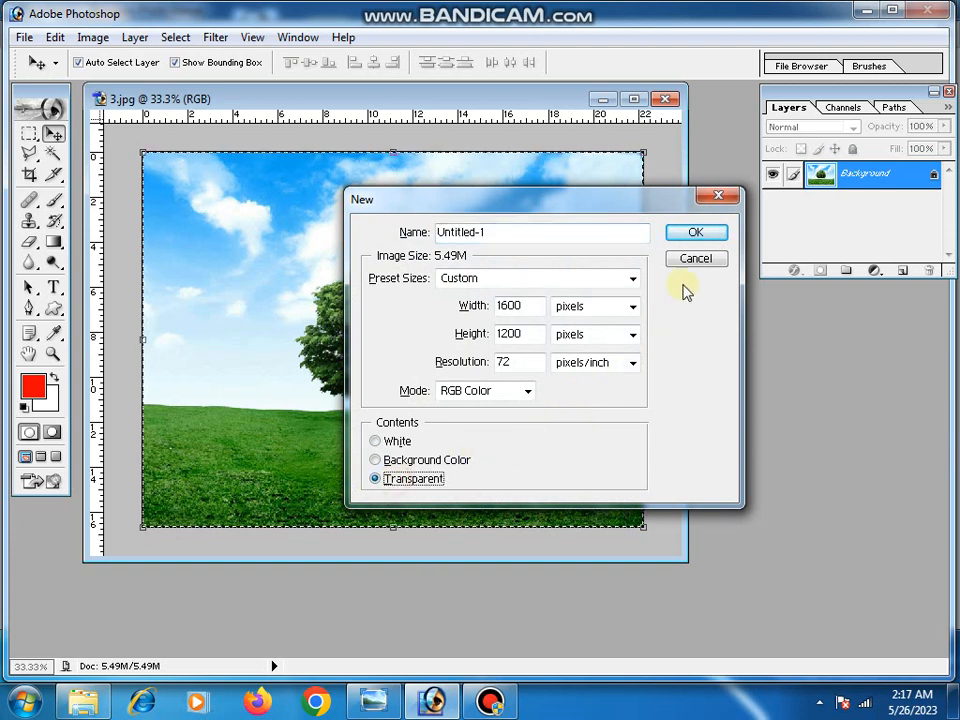
left_click(700, 236)
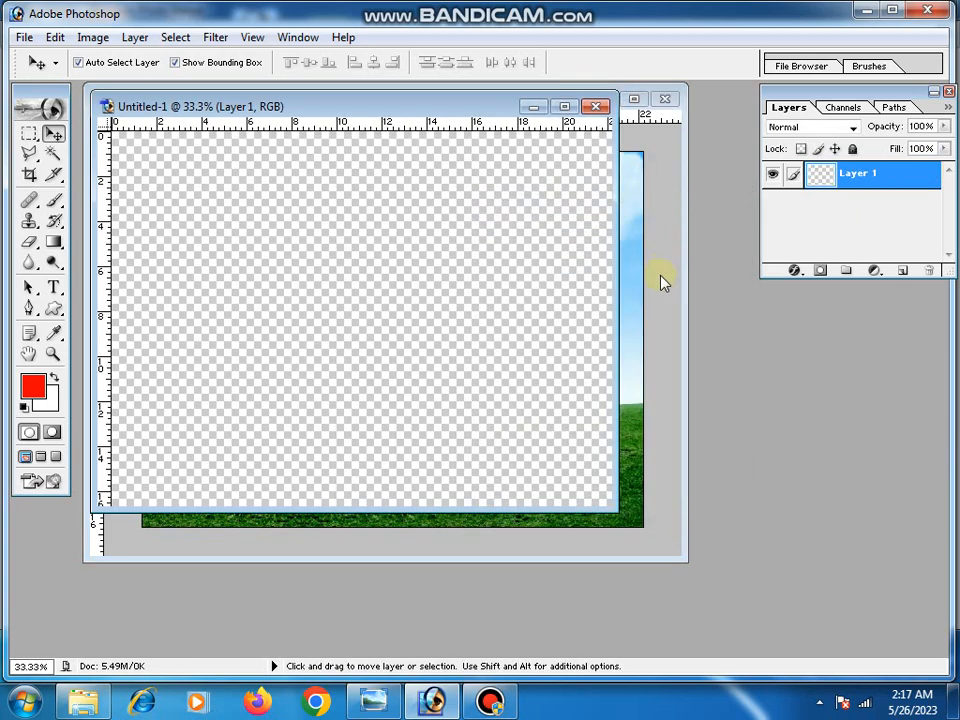
- Paste the copied tree picture into the new document and enlarge its window with the whole image fitted
key("ctrl+v")
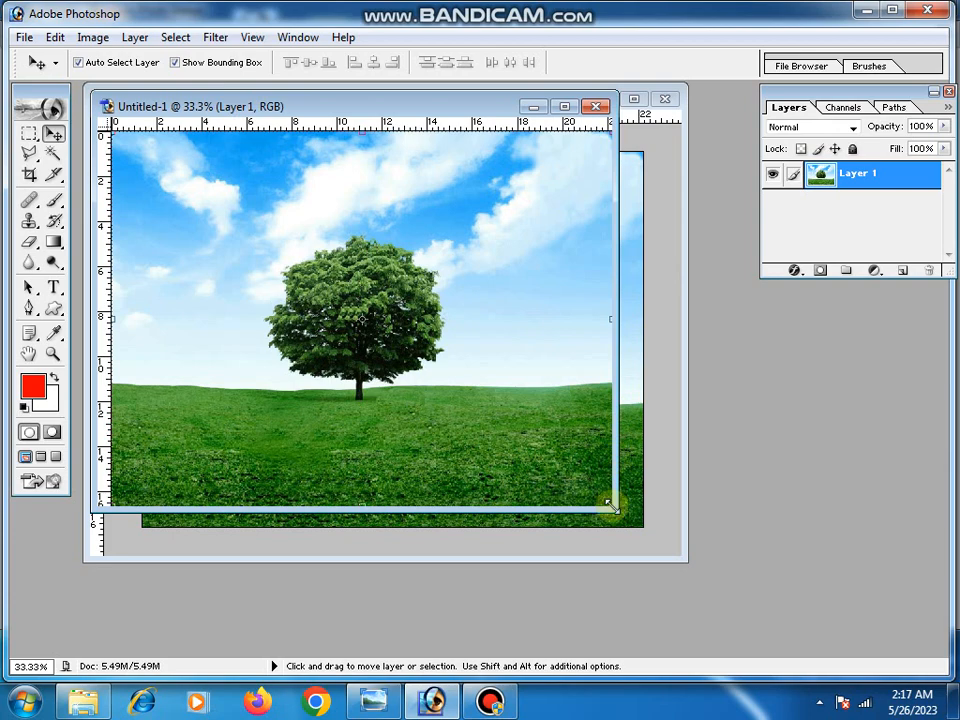
left_click_drag(612, 507, 742, 643)
key("ctrl+0")
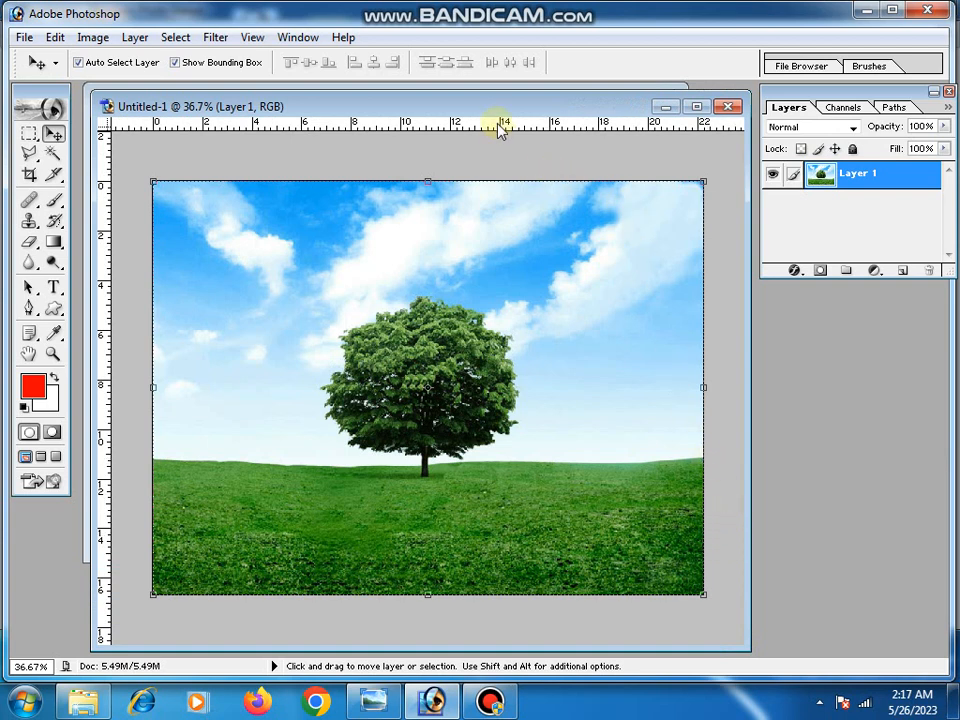
left_click_drag(493, 104, 500, 106)
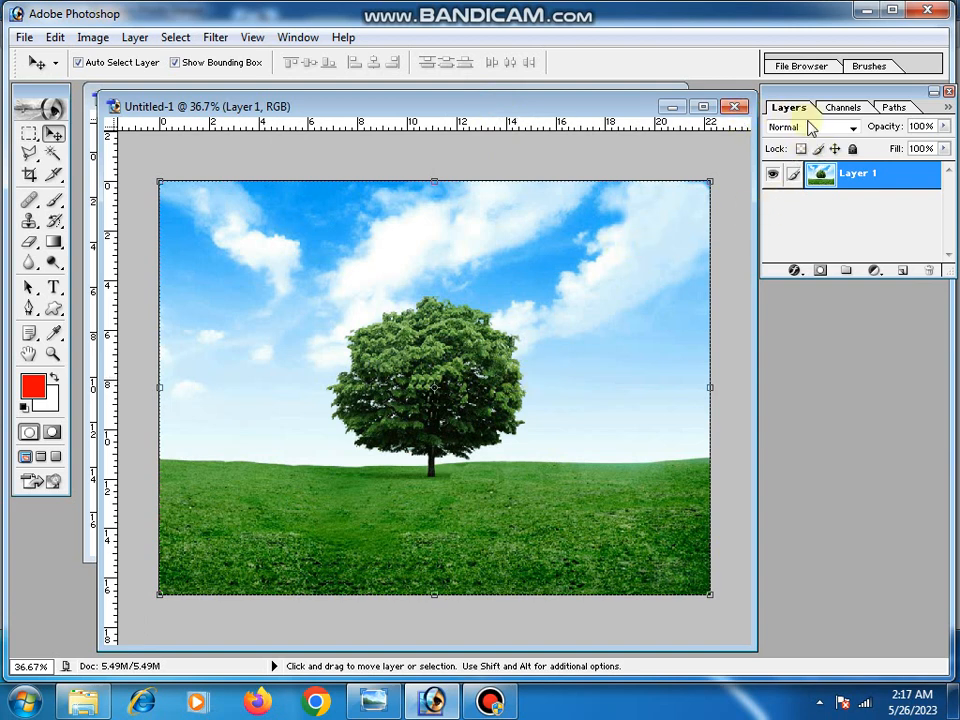
- Show only the Blue channel and load it as a selection
left_click(838, 108)
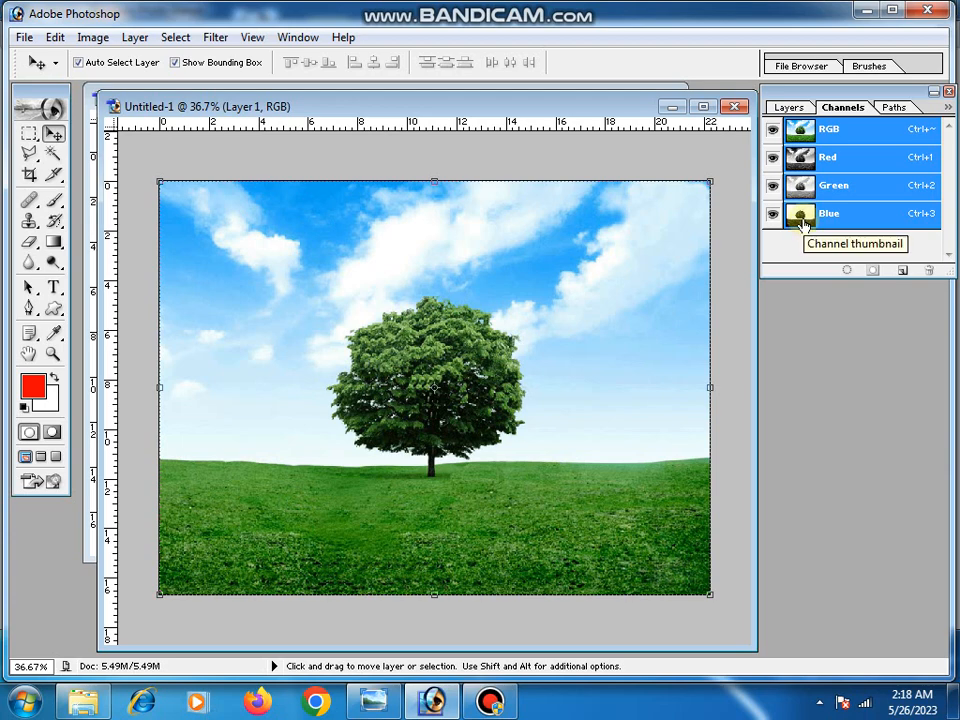
left_click(804, 216)
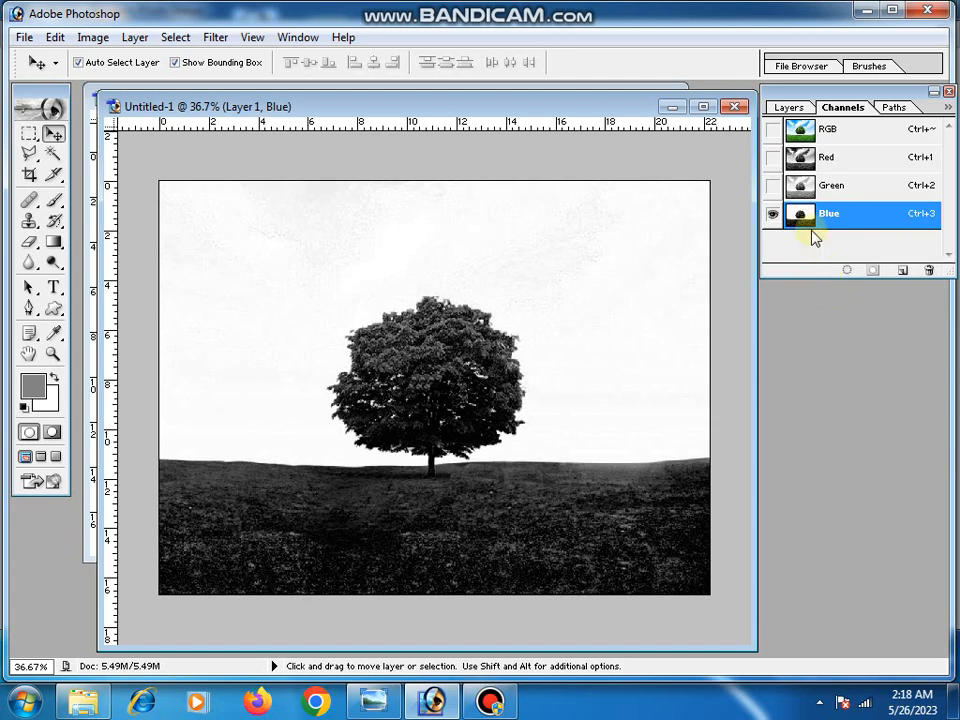
left_click(800, 220, "ctrl")
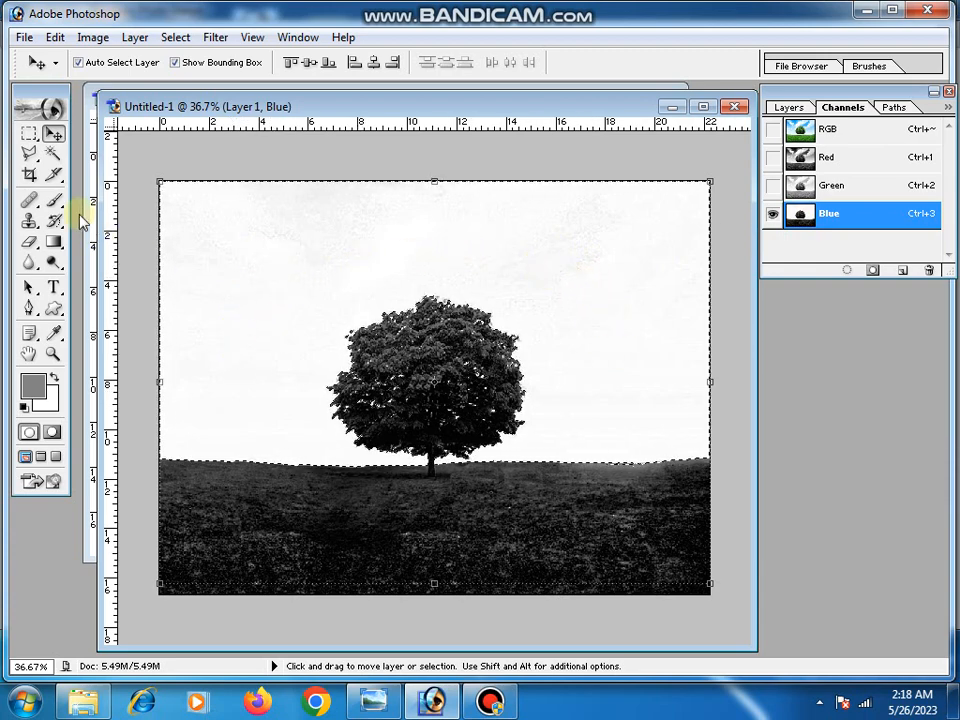
- Apply Levels to the selected Blue channel area with input levels 77, 1.00 and 179, and deselect
left_click(54, 203)
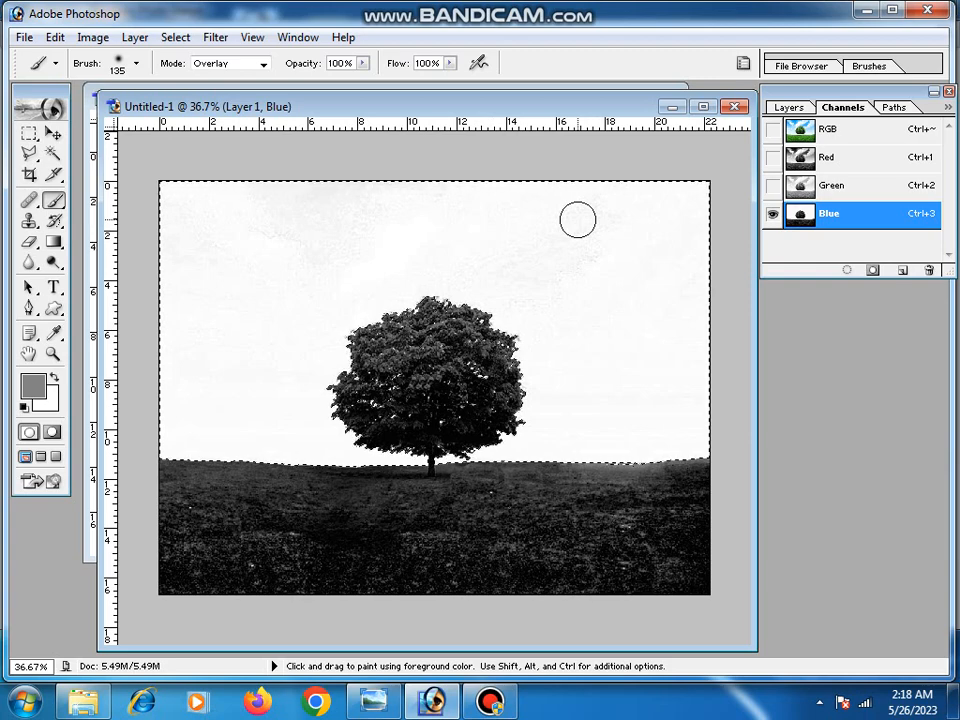
key("ctrl")
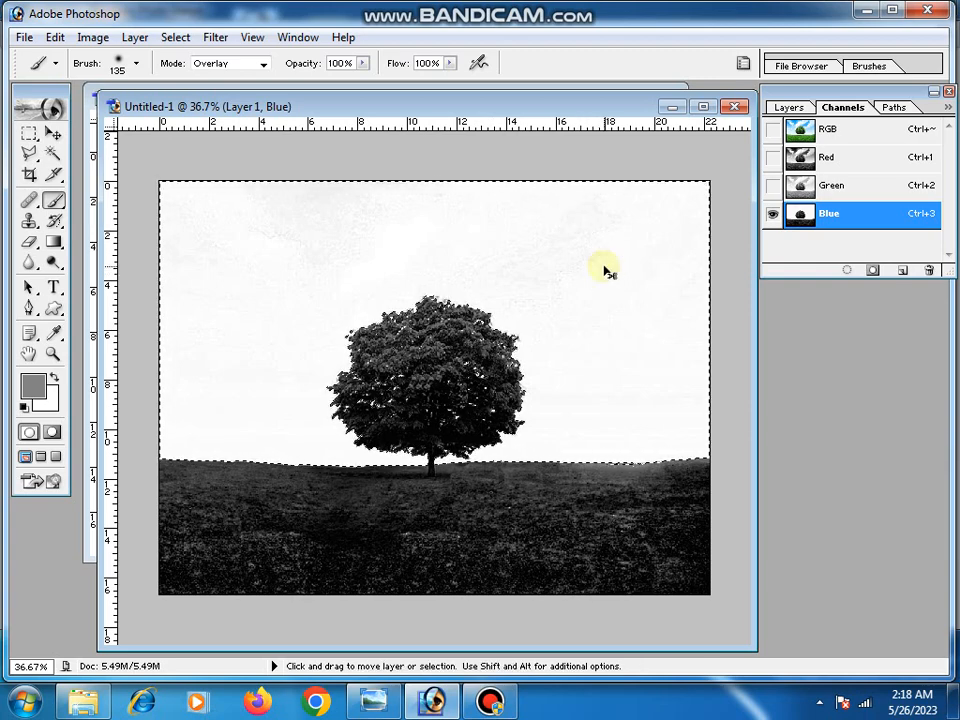
key("ctrl+l")
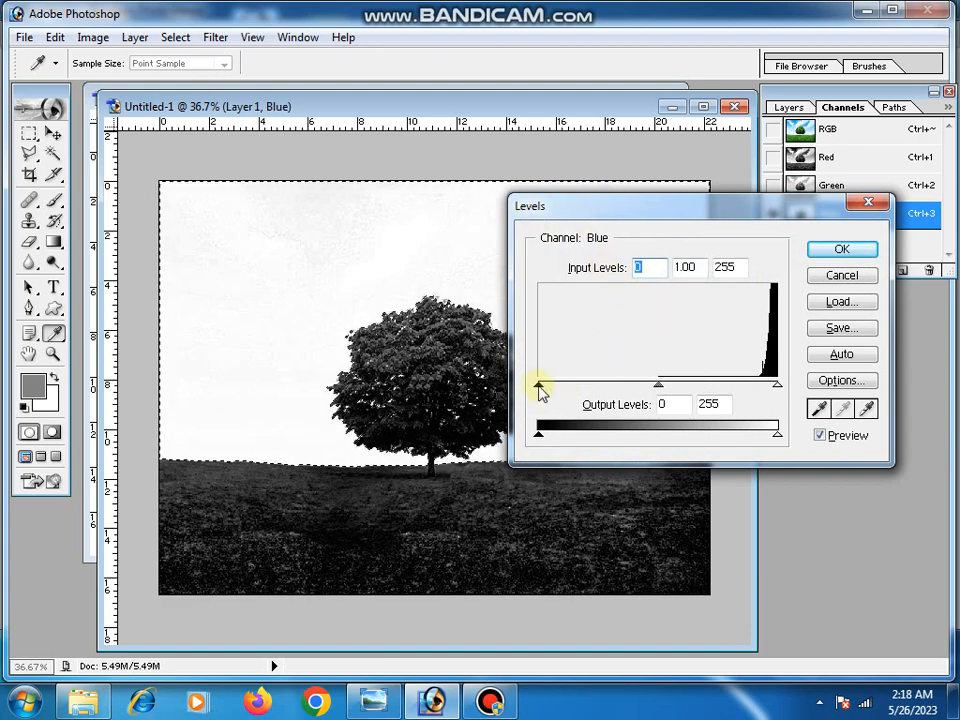
left_click_drag(539, 388, 612, 420)
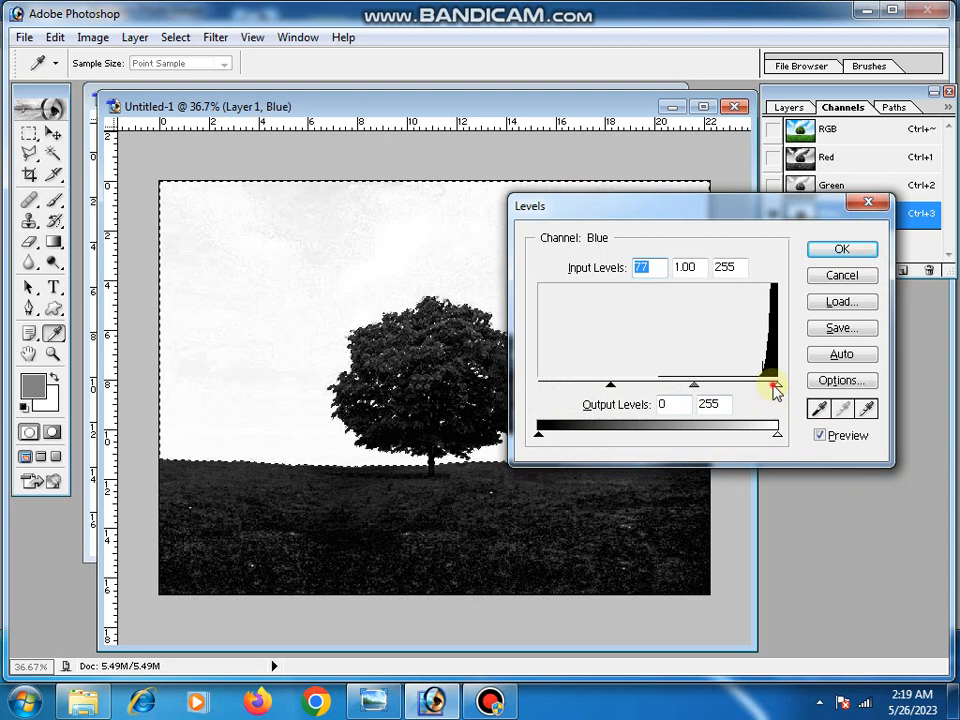
left_click_drag(774, 387, 708, 410)
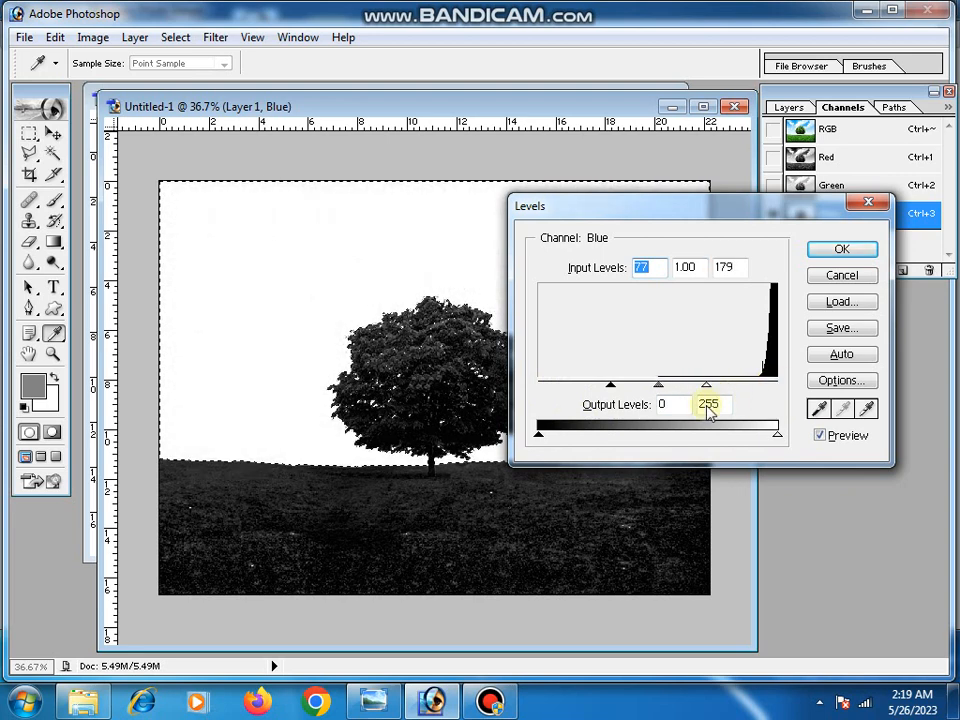
key("Return")
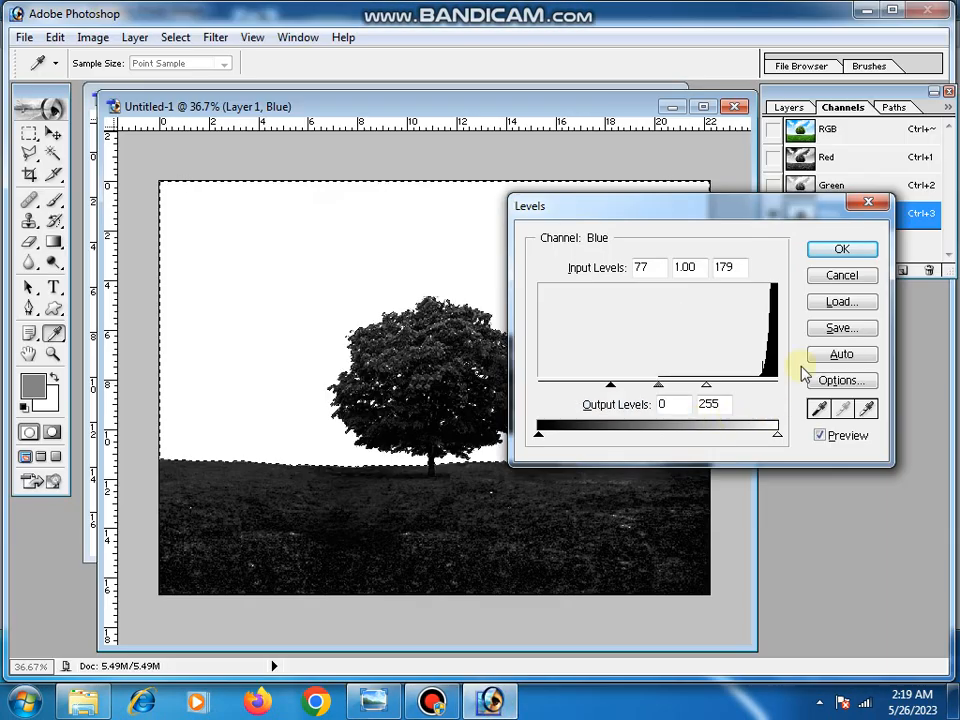
left_click(855, 250)
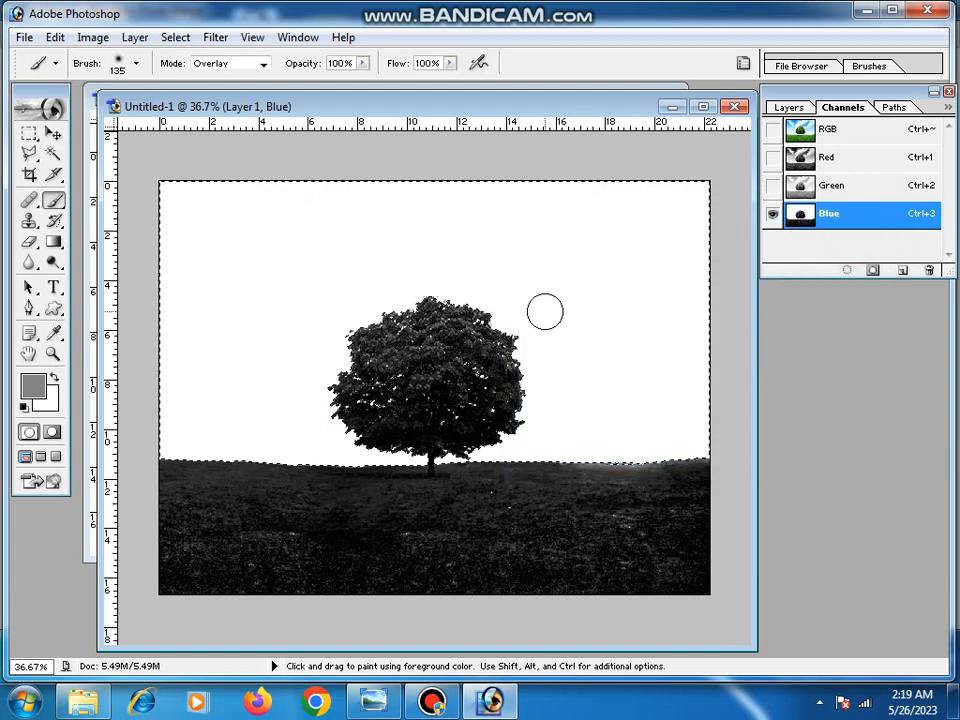
key("ctrl")
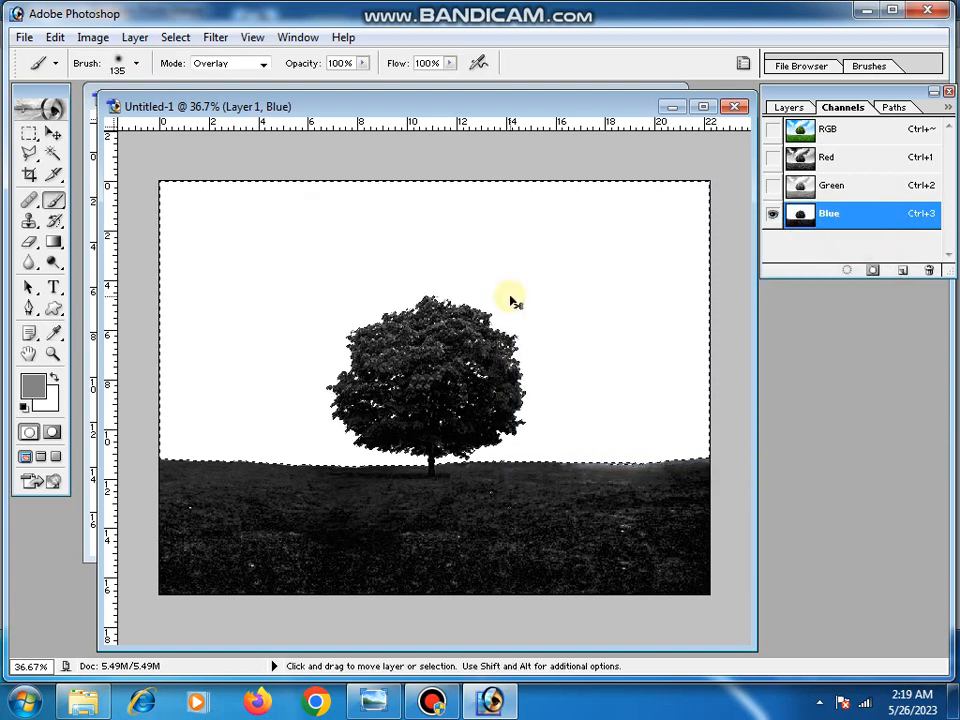
key("ctrl+d")
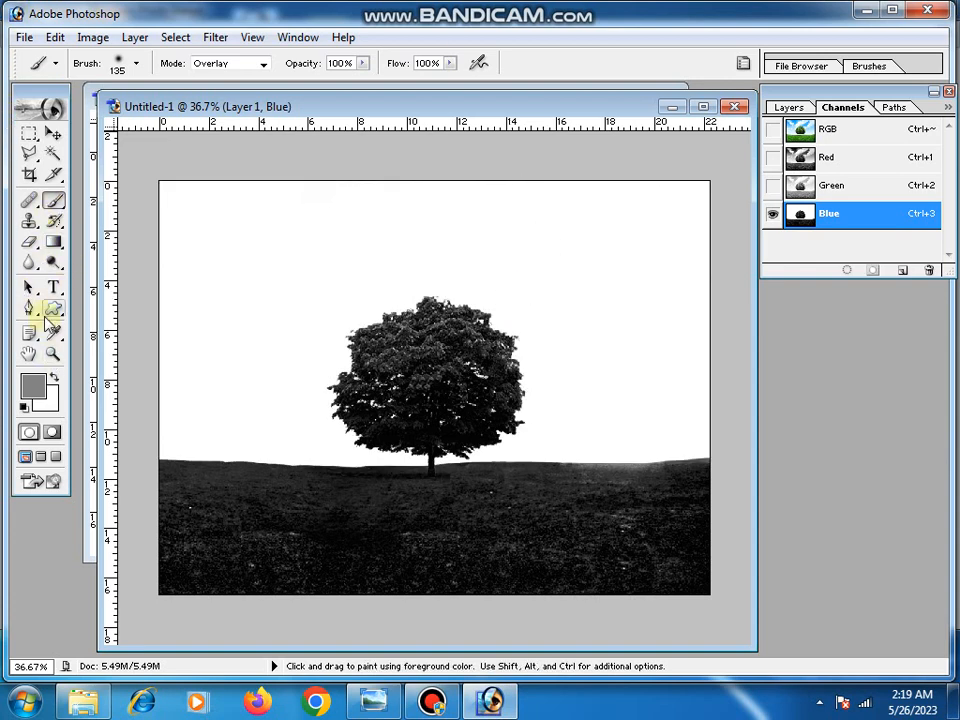
- Paint the sky of the Blue channel white using the 135-pixel soft Brush in Overlay mode
left_click(54, 378)
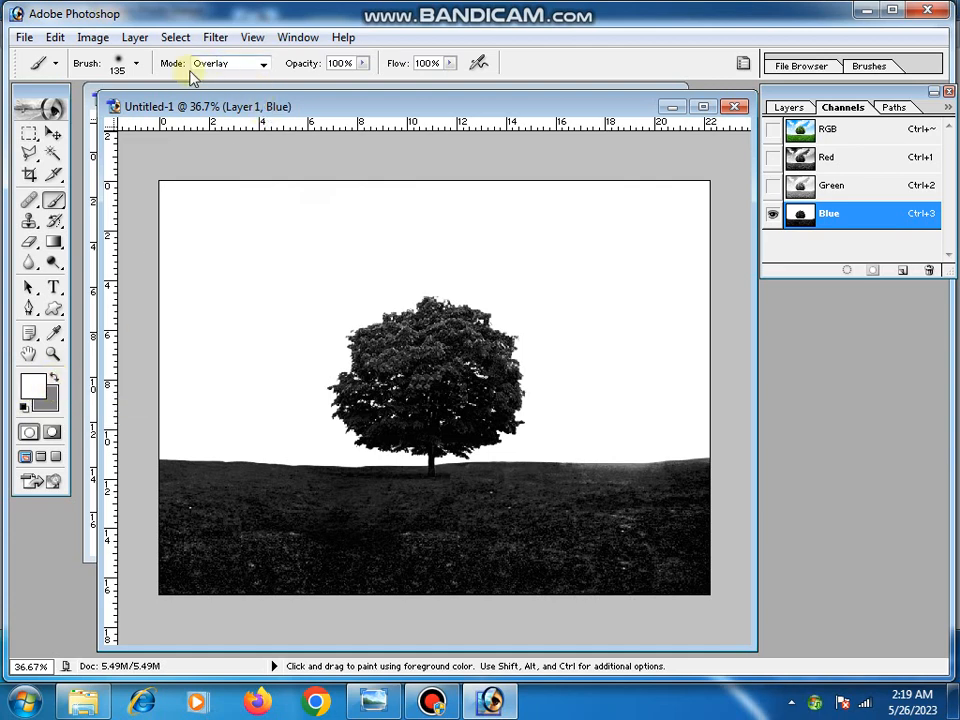
left_click(263, 66)
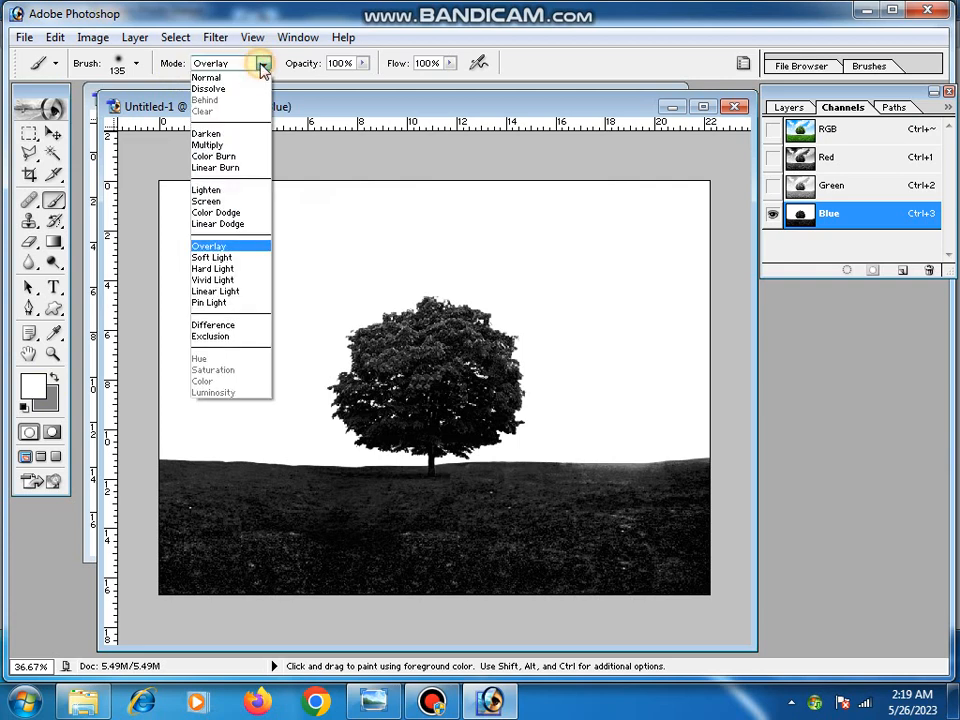
left_click(232, 247)
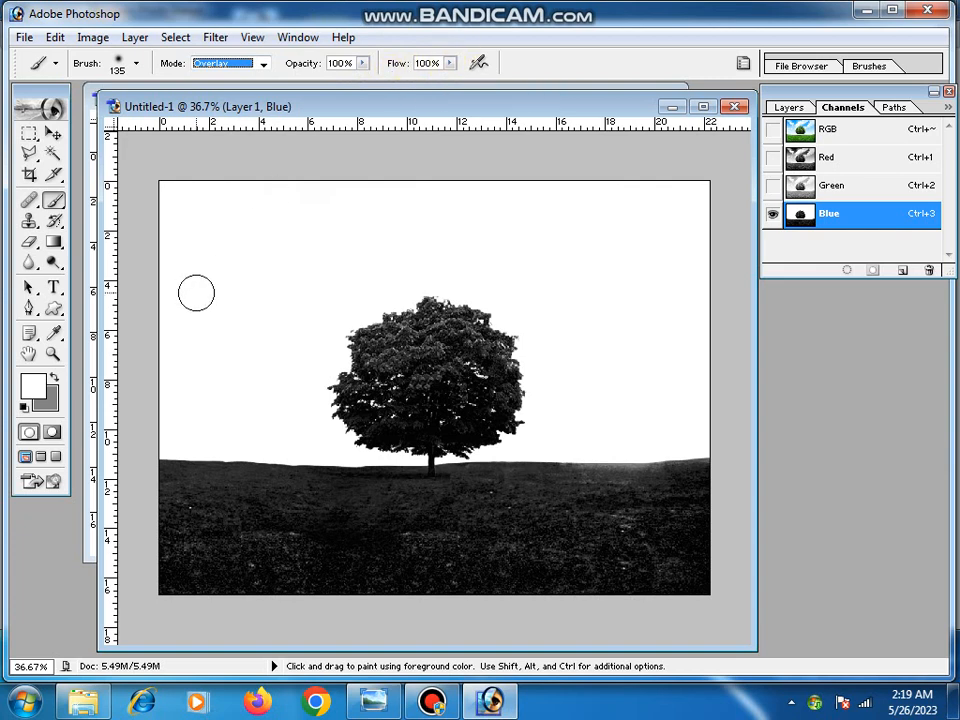
mouse_move(163, 230)
left_mouse_down()
mouse_move(165, 192)
mouse_move(479, 205)
left_mouse_up()
mouse_move(658, 205)
left_mouse_down()
mouse_move(688, 191)
mouse_move(491, 206)
mouse_move(251, 265)
mouse_move(321, 235)
left_mouse_up()
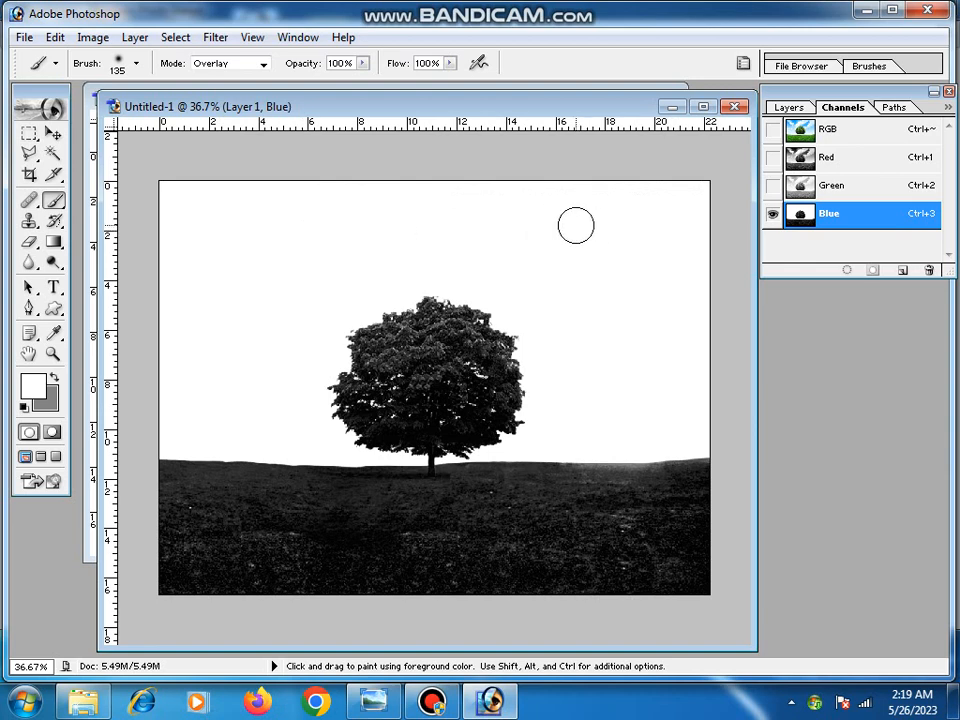
mouse_move(576, 226)
left_mouse_down()
mouse_move(269, 270)
mouse_move(203, 375)
mouse_move(215, 314)
mouse_move(163, 278)
mouse_move(158, 448)
mouse_move(226, 432)
mouse_move(307, 433)
mouse_move(349, 456)
mouse_move(338, 364)
mouse_move(346, 439)
mouse_move(431, 462)
mouse_move(541, 451)
mouse_move(517, 369)
mouse_move(512, 290)
mouse_move(429, 277)
mouse_move(396, 292)
mouse_move(497, 284)
mouse_move(498, 202)
left_mouse_up()
mouse_move(691, 182)
left_mouse_down()
mouse_move(707, 307)
mouse_move(682, 423)
mouse_move(709, 450)
mouse_move(610, 458)
mouse_move(570, 356)
mouse_move(617, 326)
mouse_move(644, 353)
mouse_move(686, 302)
left_mouse_up()
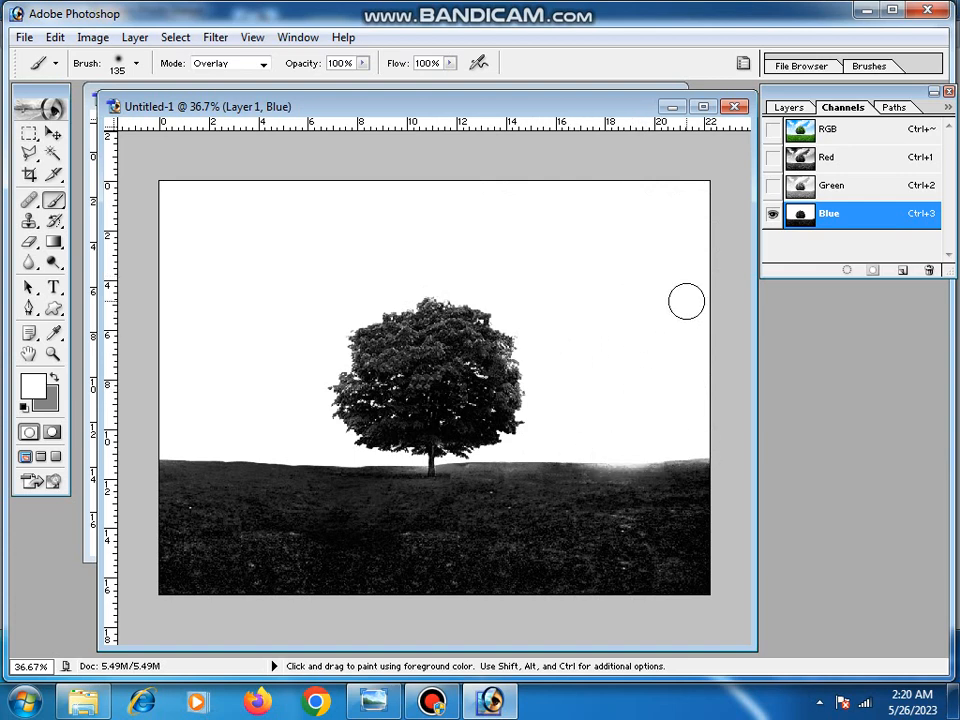
mouse_move(660, 190)
left_mouse_down()
mouse_move(683, 353)
mouse_move(683, 246)
mouse_move(360, 238)
mouse_move(609, 182)
mouse_move(548, 184)
mouse_move(380, 232)
mouse_move(246, 228)
mouse_move(419, 184)
mouse_move(597, 185)
mouse_move(713, 212)
mouse_move(681, 178)
left_mouse_up()
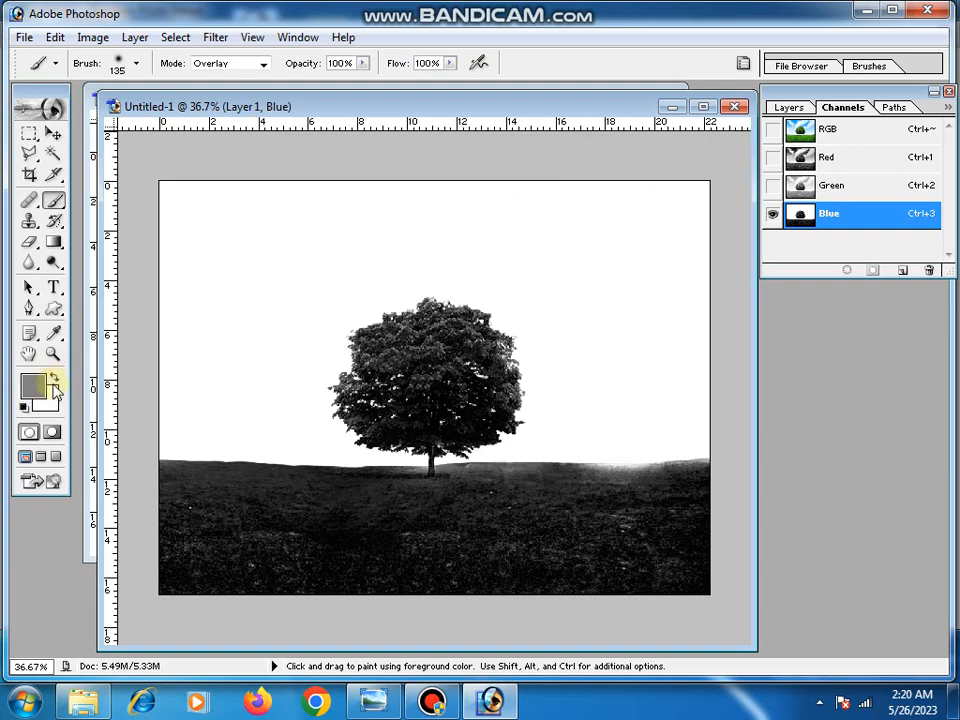
- Set the foreground colour to black (000000) and paint over the ground and tree in the Blue channel
left_click(33, 385)
left_click_drag(479, 425, 421, 462)
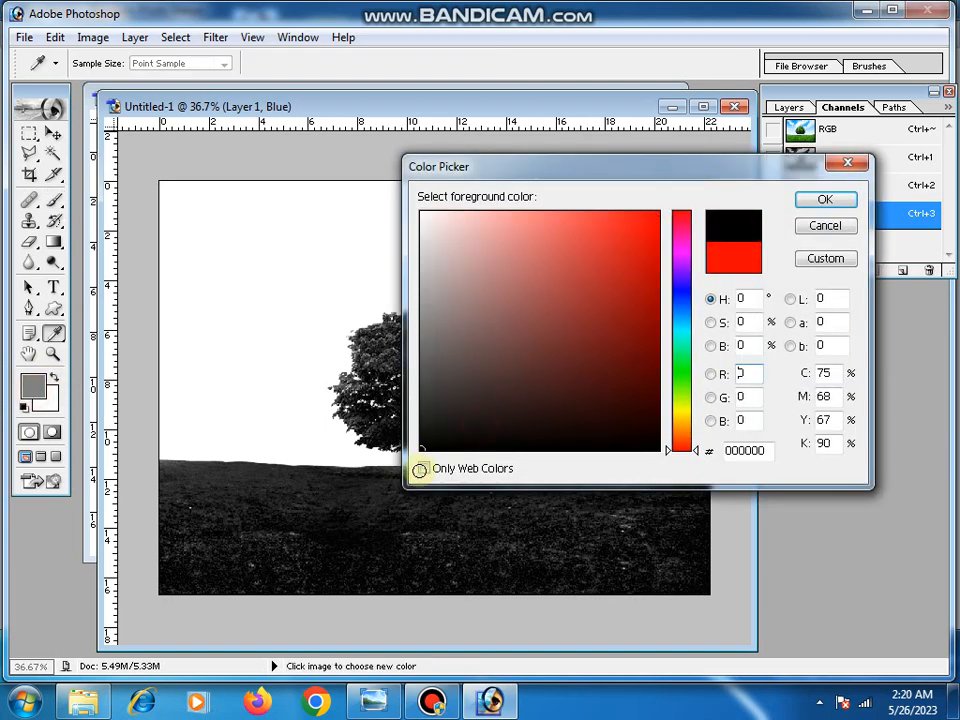
left_click(825, 202)
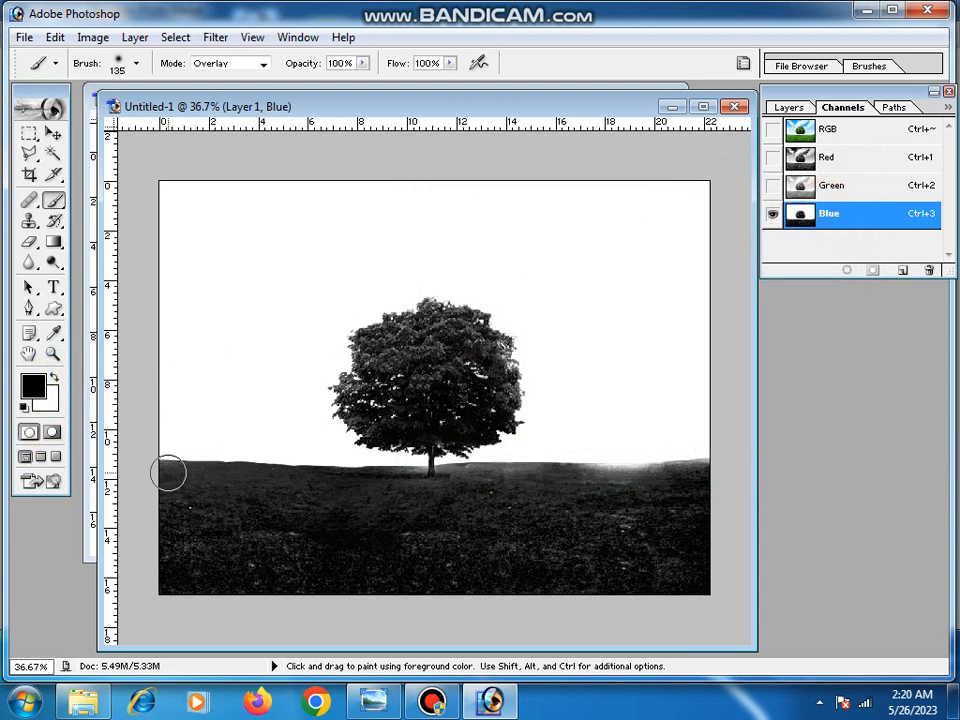
mouse_move(167, 472)
left_mouse_down()
mouse_move(689, 482)
mouse_move(700, 462)
mouse_move(683, 486)
mouse_move(154, 547)
mouse_move(425, 529)
mouse_move(408, 506)
mouse_move(115, 492)
mouse_move(298, 514)
mouse_move(520, 505)
mouse_move(354, 576)
mouse_move(462, 560)
mouse_move(249, 577)
mouse_move(590, 550)
mouse_move(690, 523)
mouse_move(112, 595)
mouse_move(602, 544)
mouse_move(368, 522)
mouse_move(133, 555)
mouse_move(579, 534)
mouse_move(730, 497)
mouse_move(504, 493)
mouse_move(669, 487)
left_mouse_up()
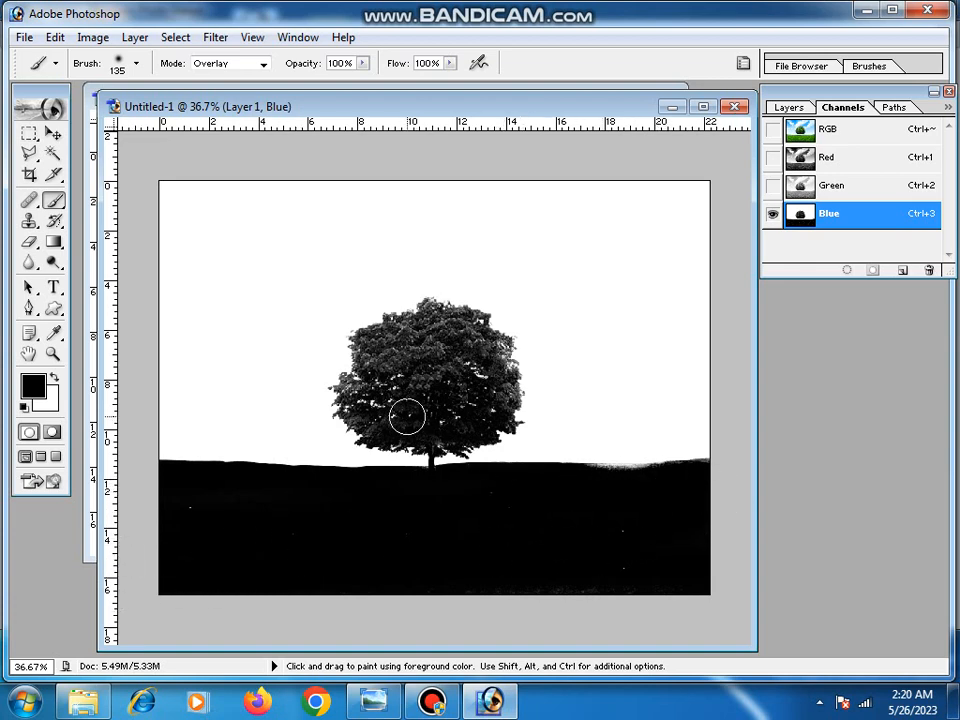
mouse_move(407, 416)
left_mouse_down()
mouse_move(362, 363)
mouse_move(396, 329)
mouse_move(486, 332)
mouse_move(432, 376)
mouse_move(434, 346)
mouse_move(448, 340)
mouse_move(413, 324)
mouse_move(367, 362)
mouse_move(343, 418)
mouse_move(371, 444)
mouse_move(434, 426)
mouse_move(435, 466)
mouse_move(461, 425)
mouse_move(493, 439)
mouse_move(502, 351)
mouse_move(437, 334)
mouse_move(413, 373)
mouse_move(479, 355)
mouse_move(461, 320)
mouse_move(415, 309)
mouse_move(352, 359)
mouse_move(351, 410)
mouse_move(406, 435)
mouse_move(438, 411)
mouse_move(441, 460)
mouse_move(466, 391)
mouse_move(514, 415)
mouse_move(487, 319)
mouse_move(523, 371)
mouse_move(365, 360)
mouse_move(352, 389)
mouse_move(365, 412)
mouse_move(426, 411)
mouse_move(421, 382)
mouse_move(444, 417)
mouse_move(460, 382)
mouse_move(431, 455)
left_mouse_up()
mouse_move(467, 405)
left_mouse_down()
mouse_move(506, 364)
mouse_move(426, 347)
mouse_move(542, 381)
mouse_move(375, 404)
left_mouse_up()
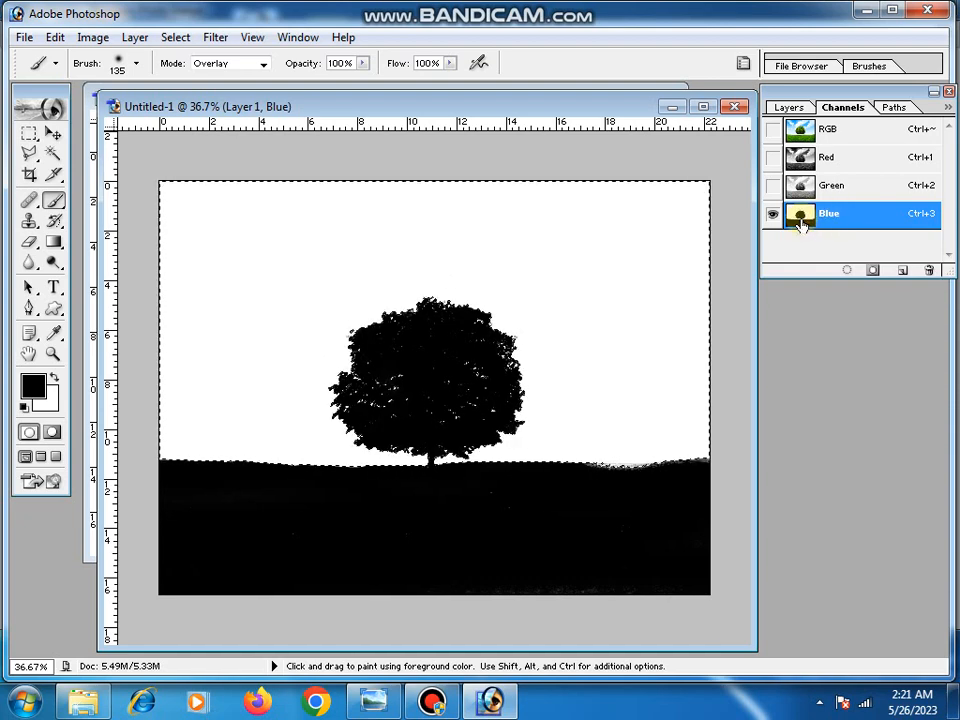
- Add a layer mask to Layer 1 from the active sky selection, hiding the sky and keeping the tree and grass
left_click(789, 108)
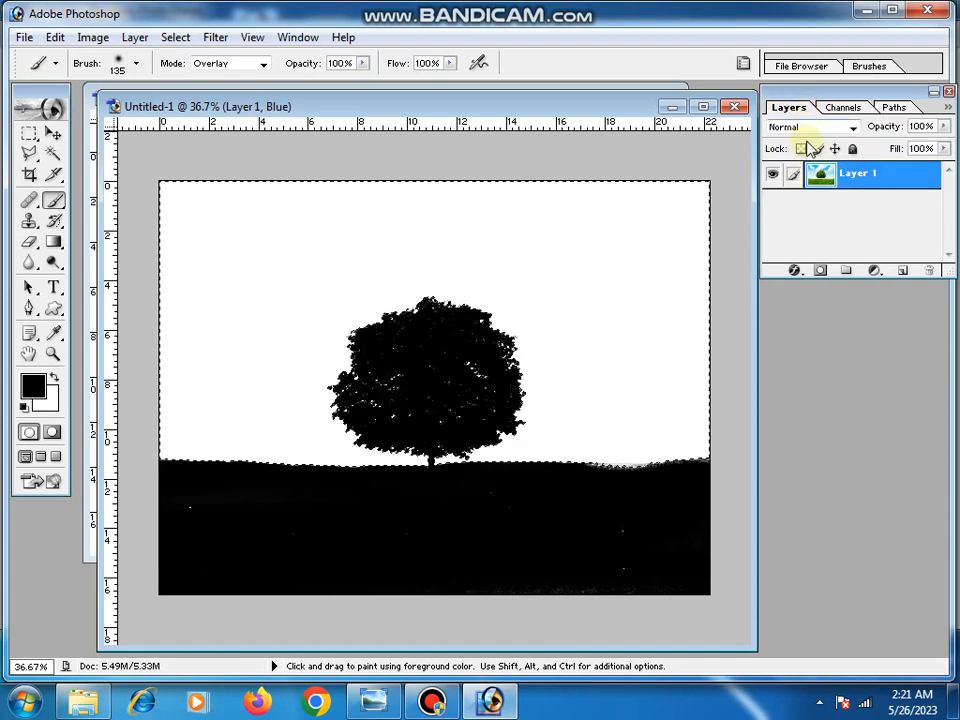
left_click(822, 272)
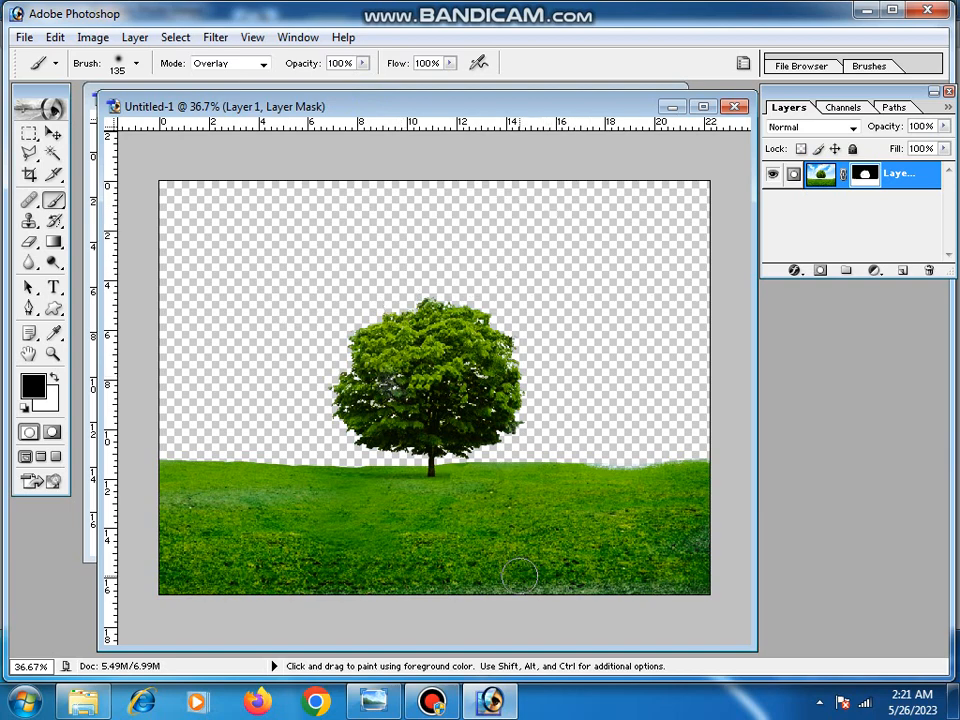
left_click(452, 703)
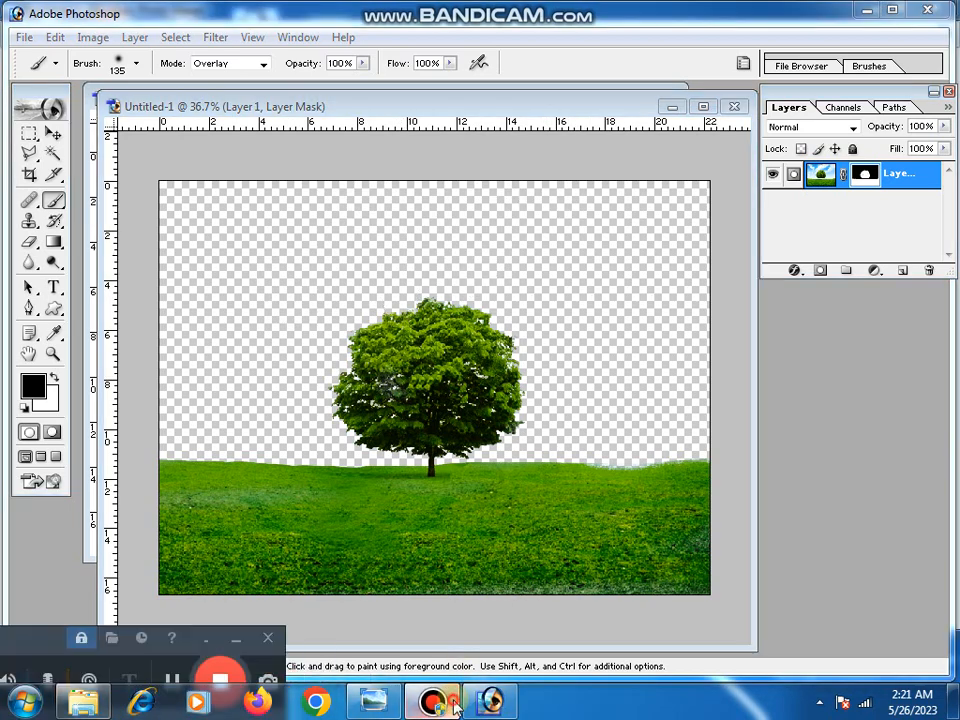
left_click(452, 703)
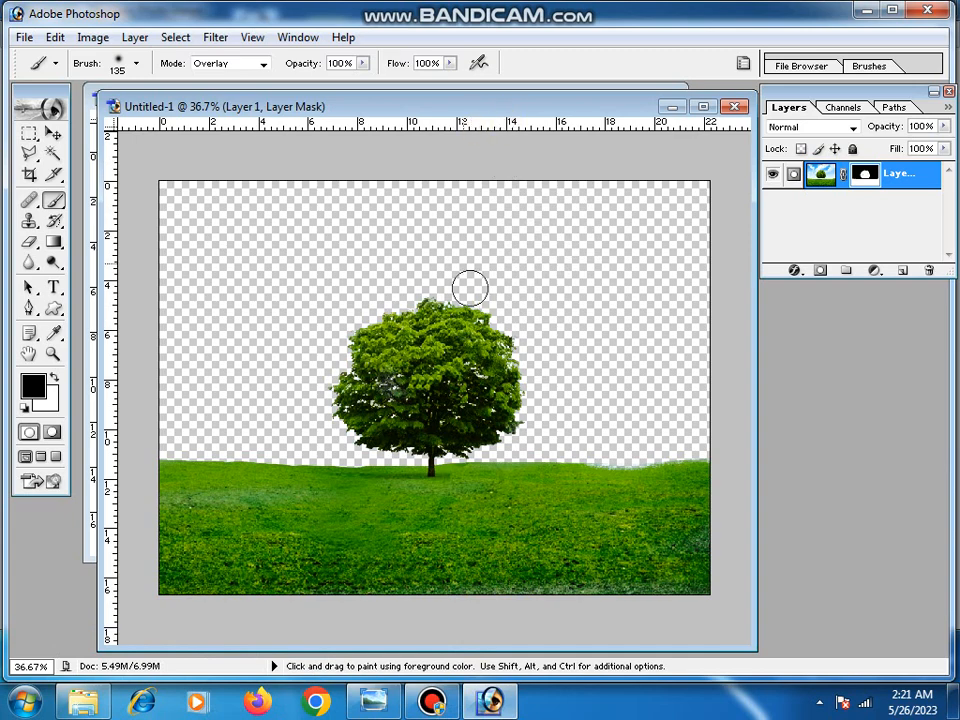
- Open the sunset image 1-sky-background-at-sunset-clouds-vivid-moreiso.jpg from the Photo folder and shift its window clear of the Untitled-1 title bar
left_click(24, 37)
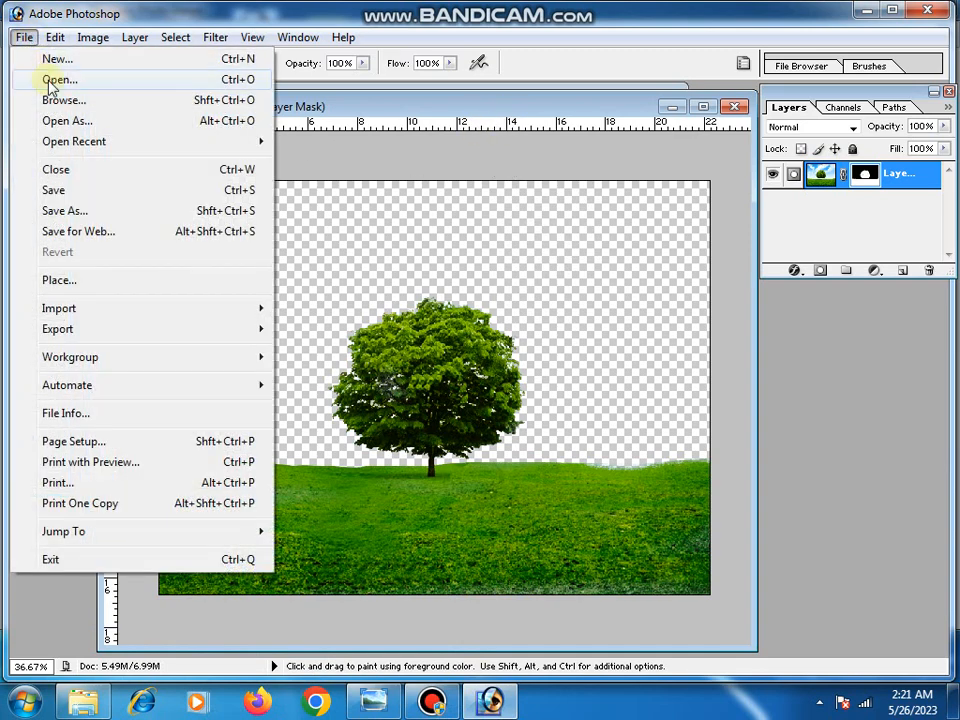
left_click(55, 80)
left_click(484, 190)
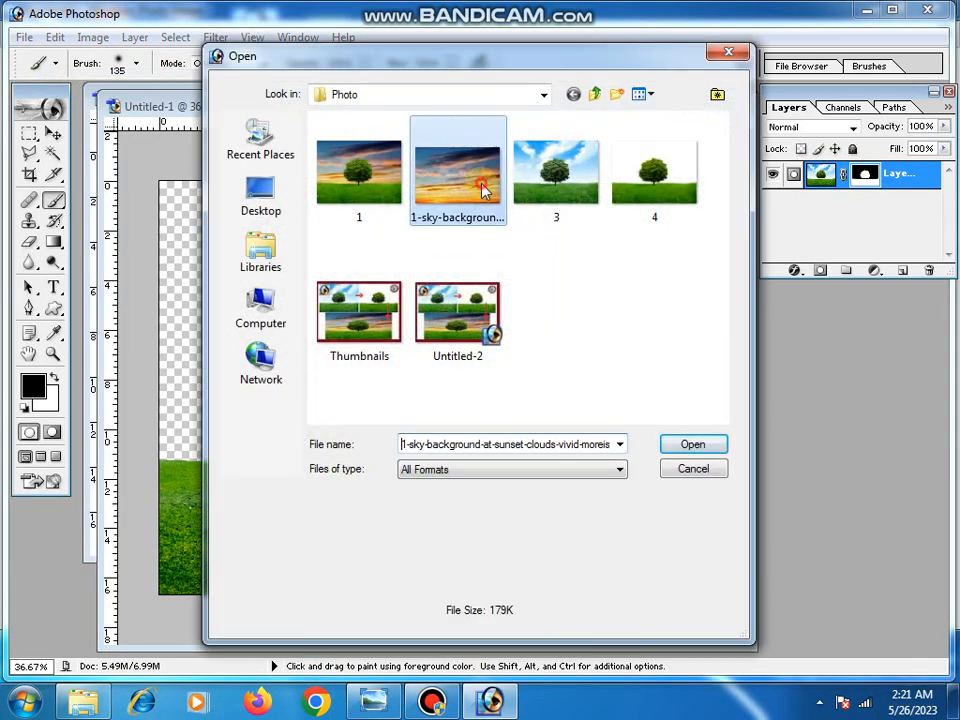
left_click(700, 443)
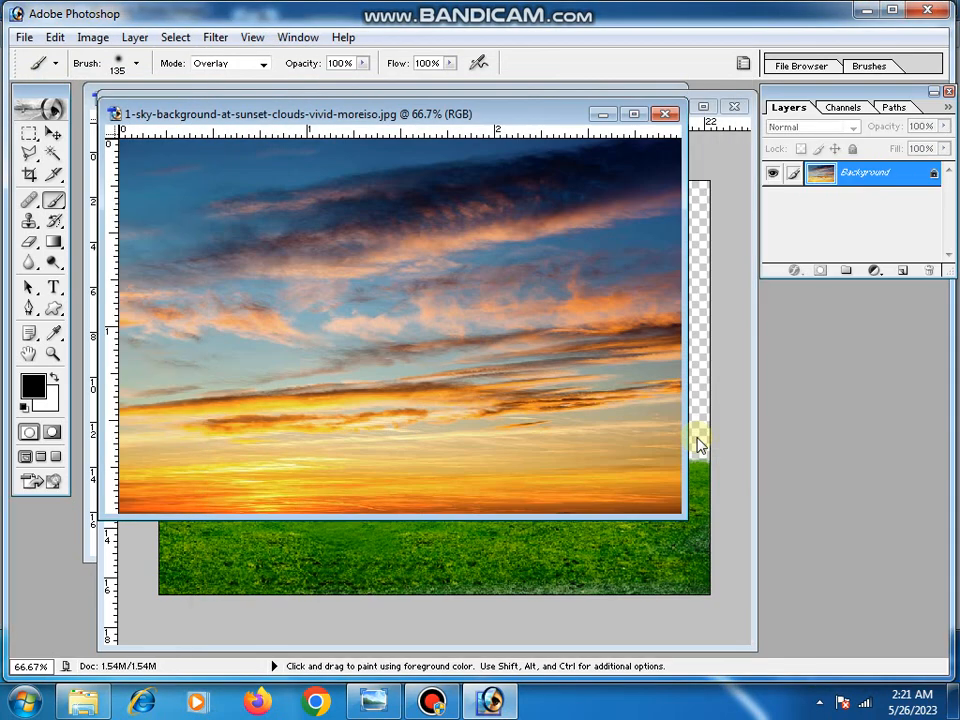
left_click_drag(356, 113, 357, 151)
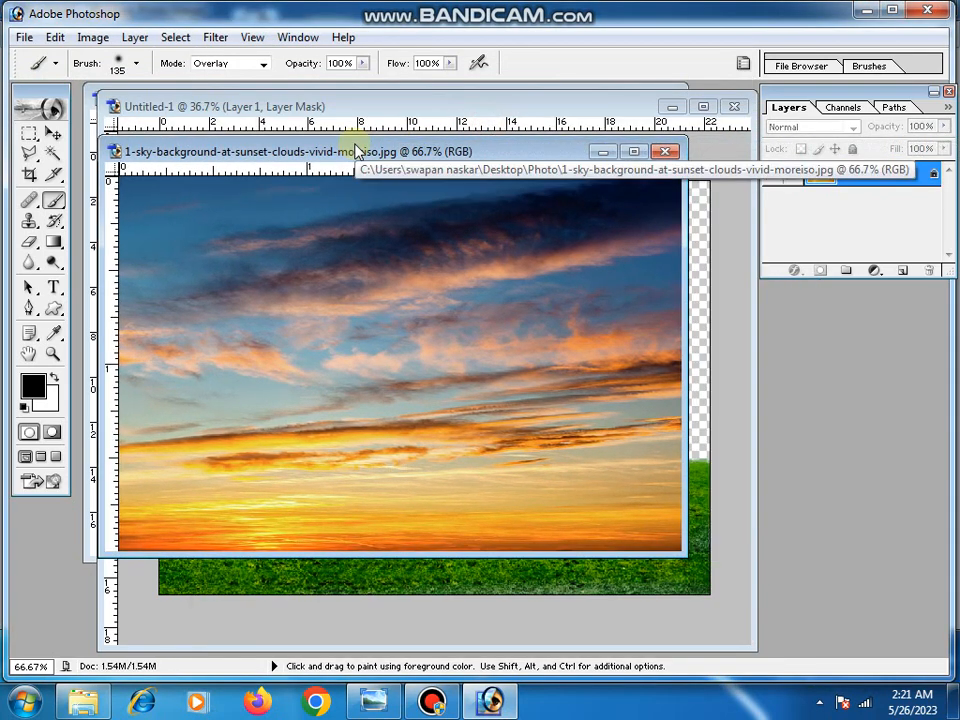
- Copy the whole sunset sky image and paste it into the Untitled-1 document as a new layer
key("ctrl+a")
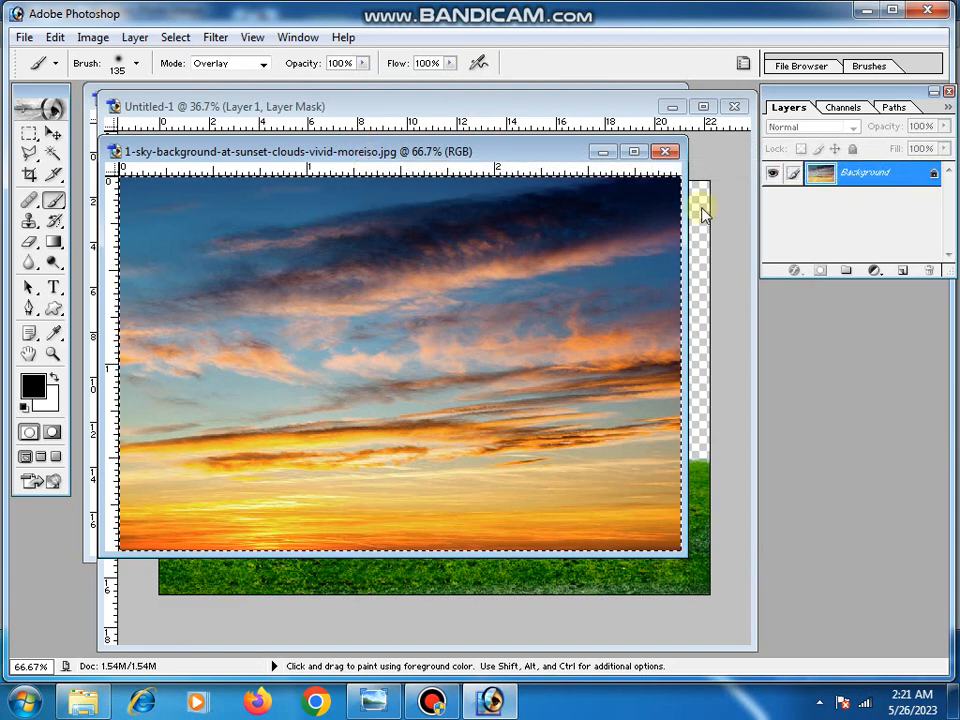
left_click(725, 178)
key("v")
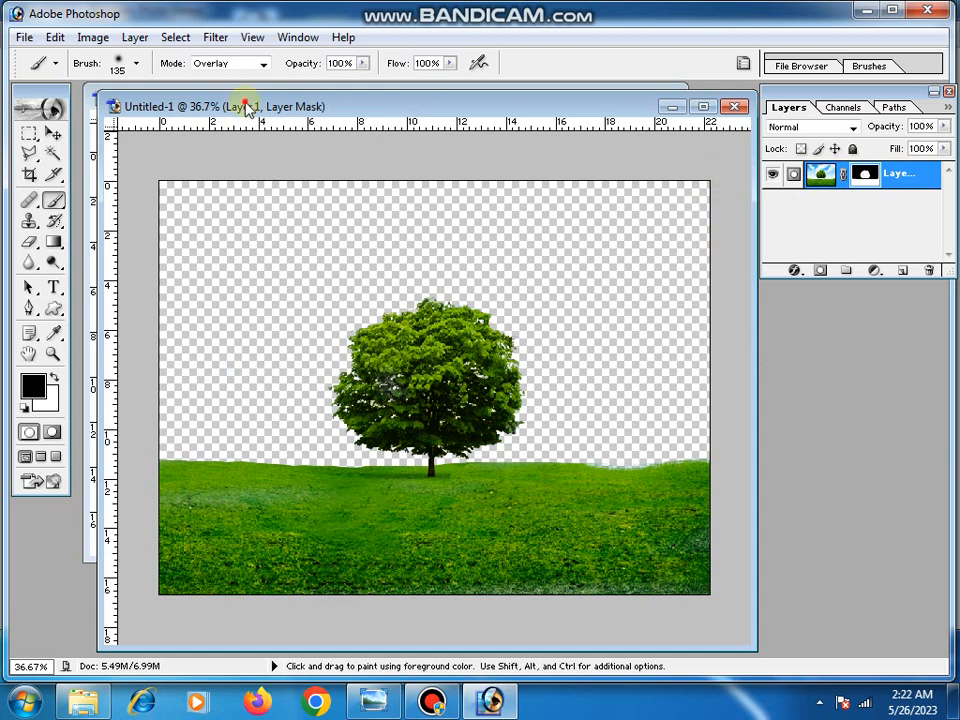
left_click_drag(246, 103, 304, 154)
left_click(153, 176)
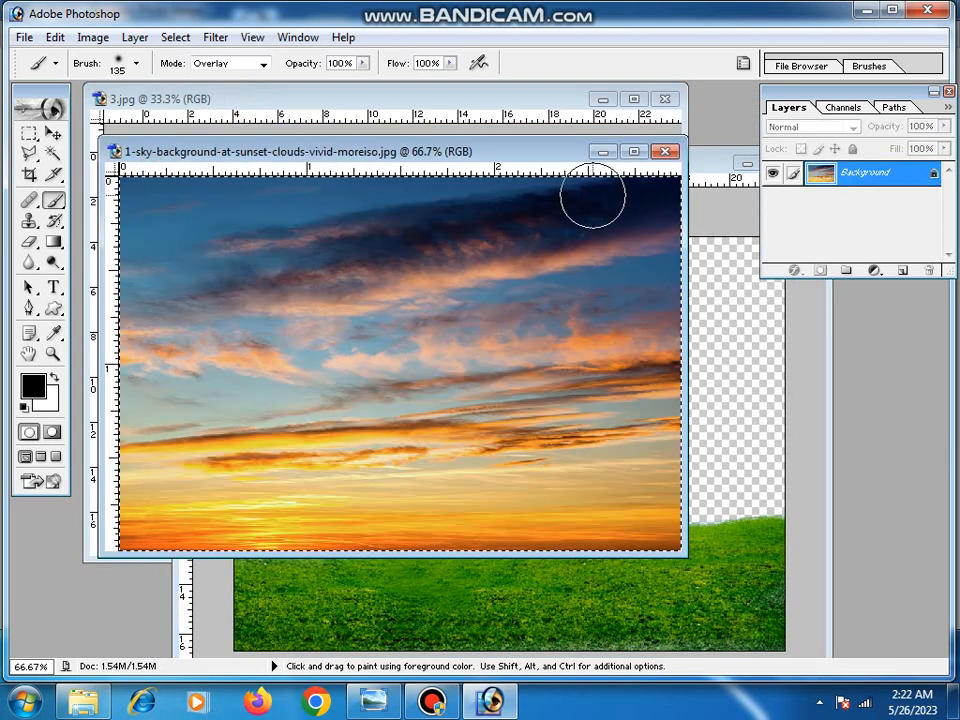
key("v")
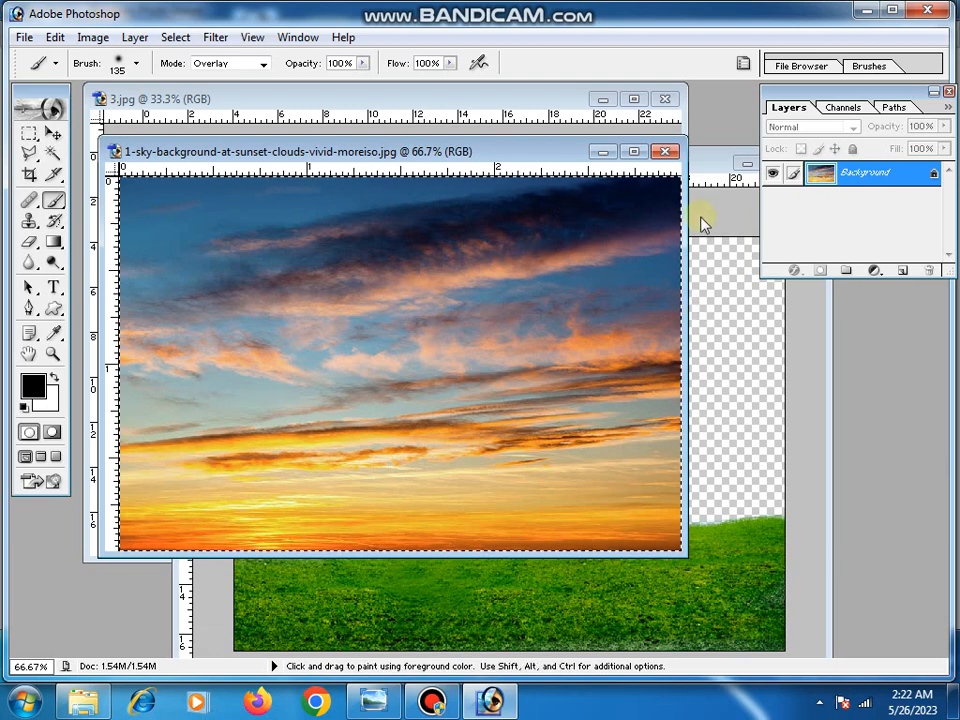
left_click(703, 182)
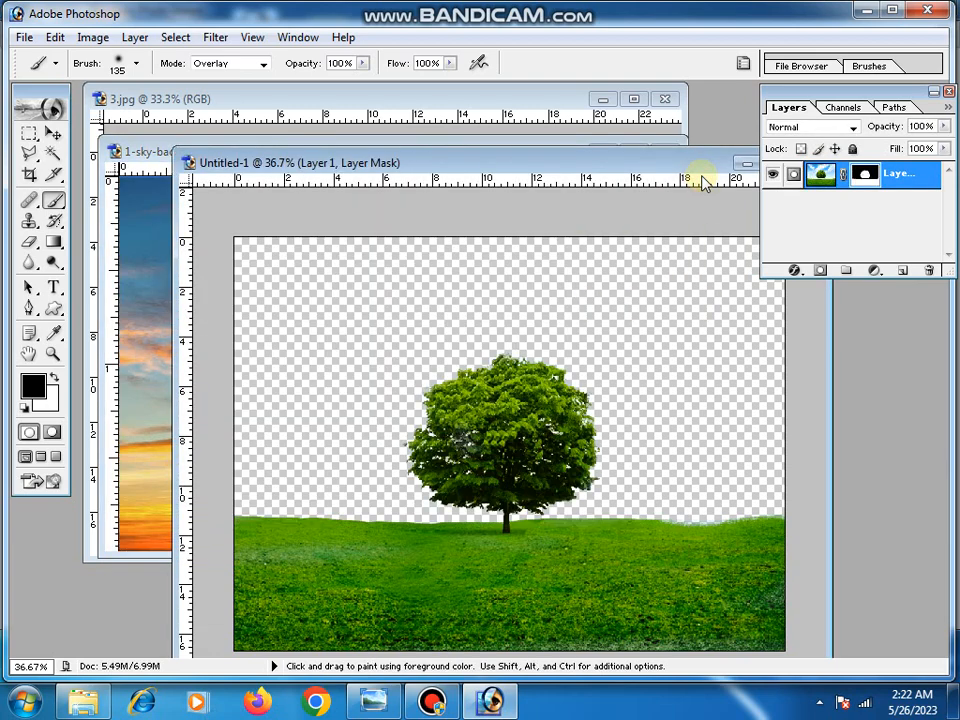
key("ctrl+v")
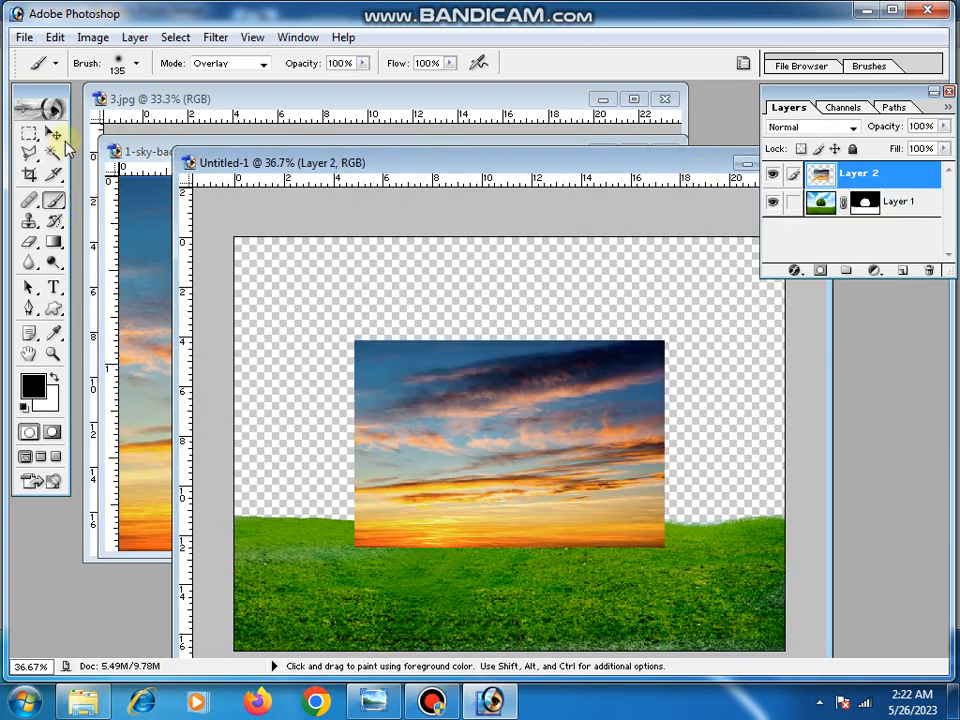
- Align the sunset layer with the canvas's top-left corner, scale it proportionally to 178.2%, and place it below the masked tree layer
left_click(55, 136)
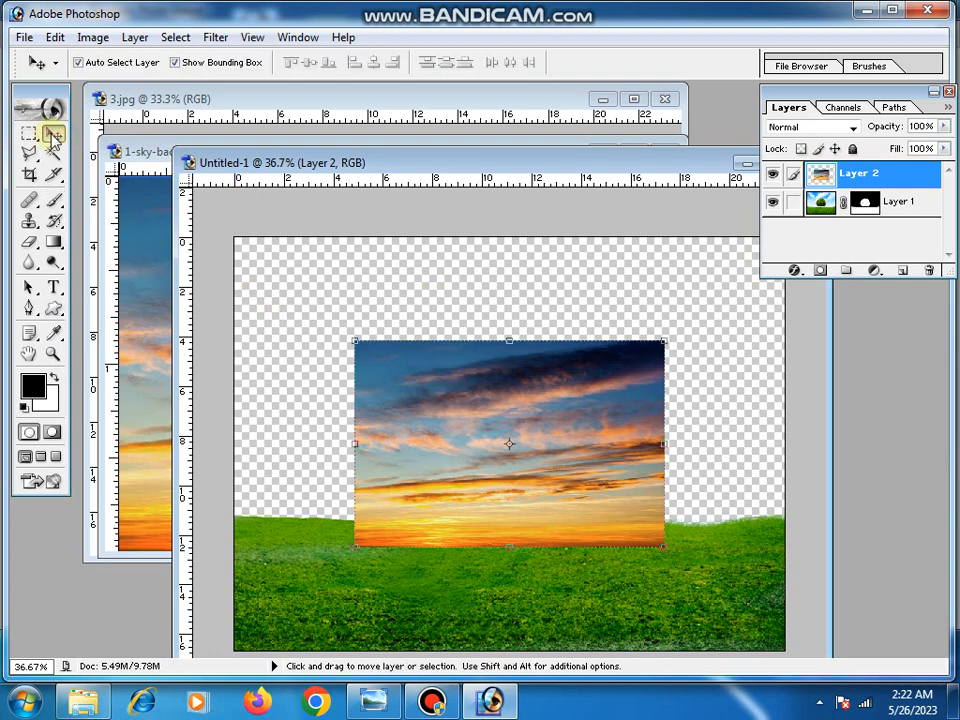
key("ctrl+t")
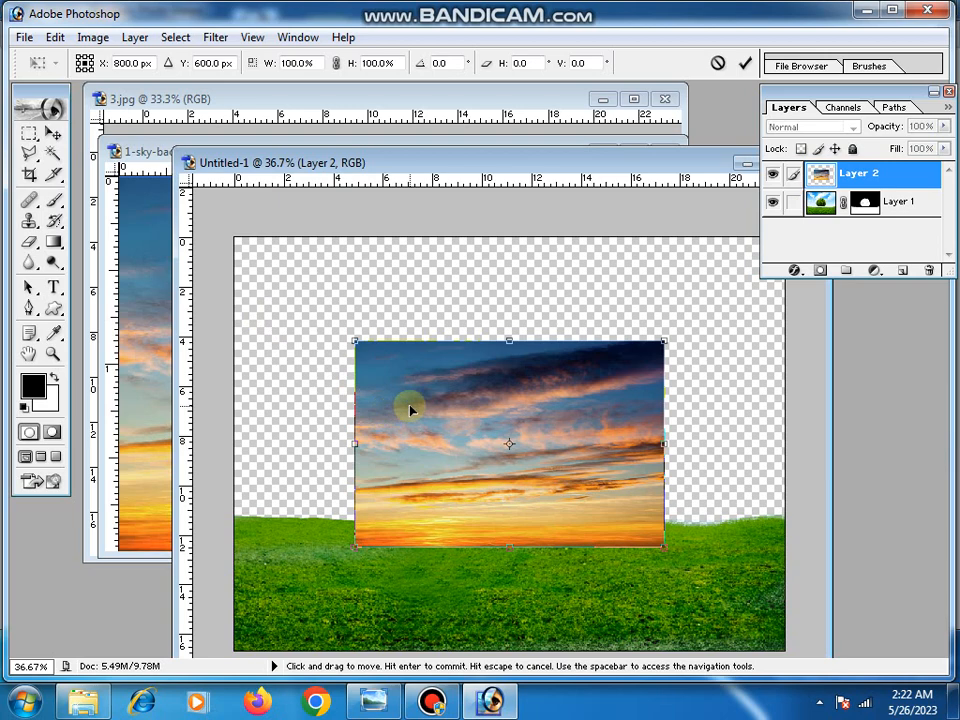
left_click_drag(407, 407, 289, 312)
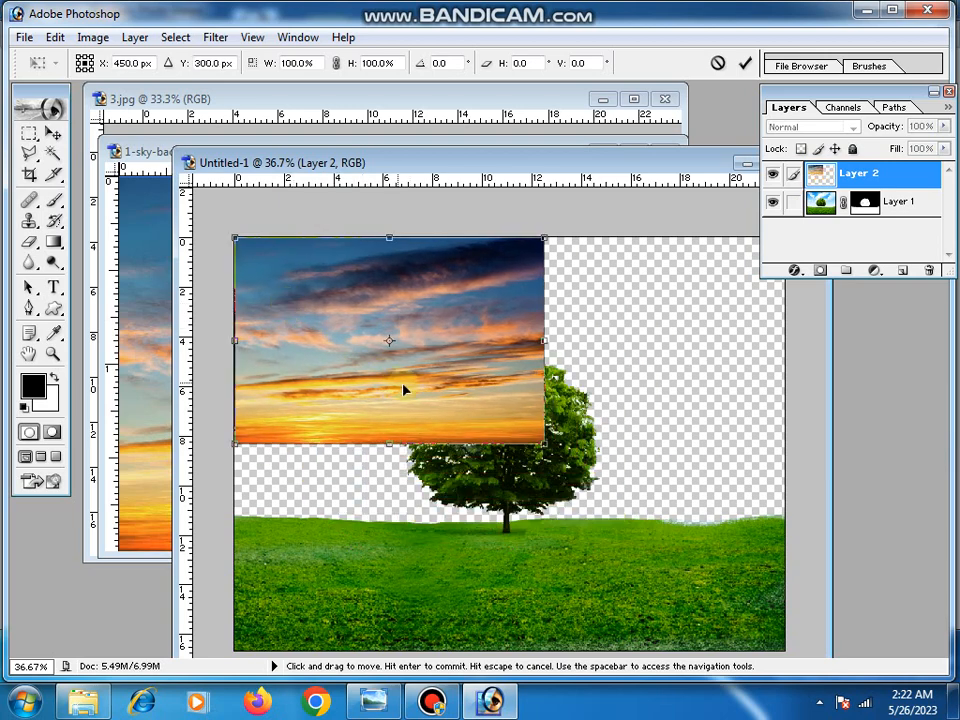
left_click_drag(546, 443, 781, 607)
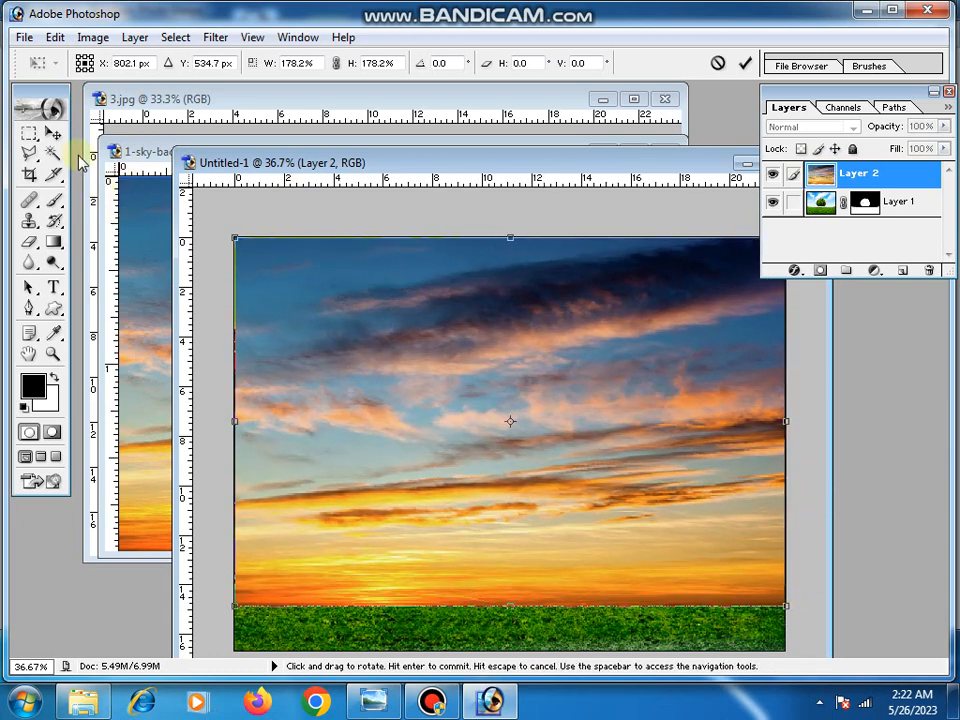
key("Return")
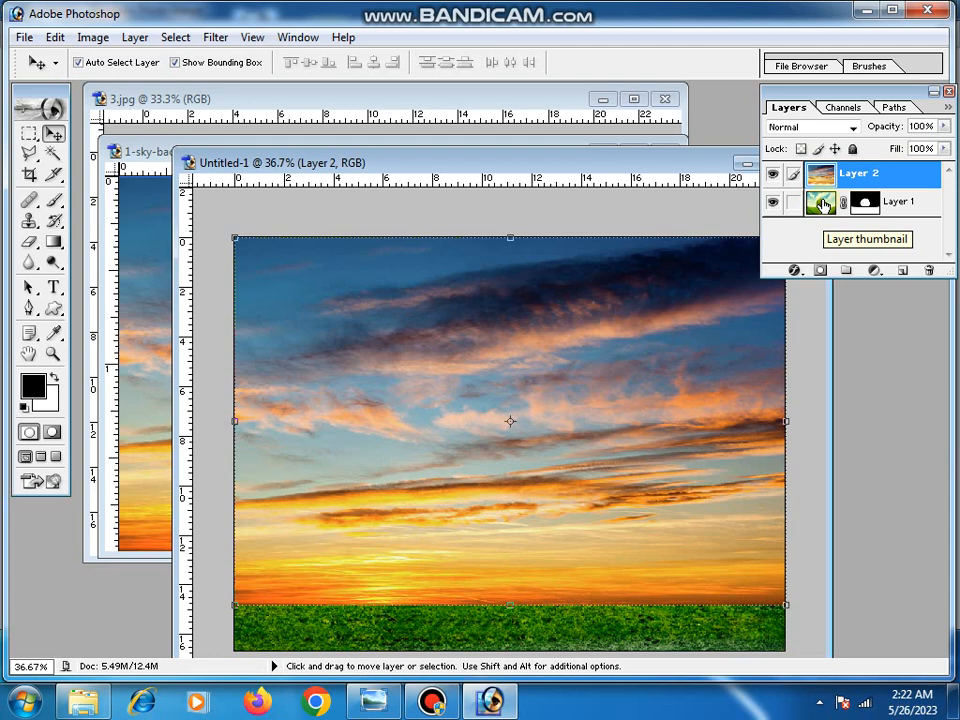
mouse_move(824, 204)
left_mouse_down()
mouse_move(820, 174)
mouse_move(822, 203)
left_mouse_up()
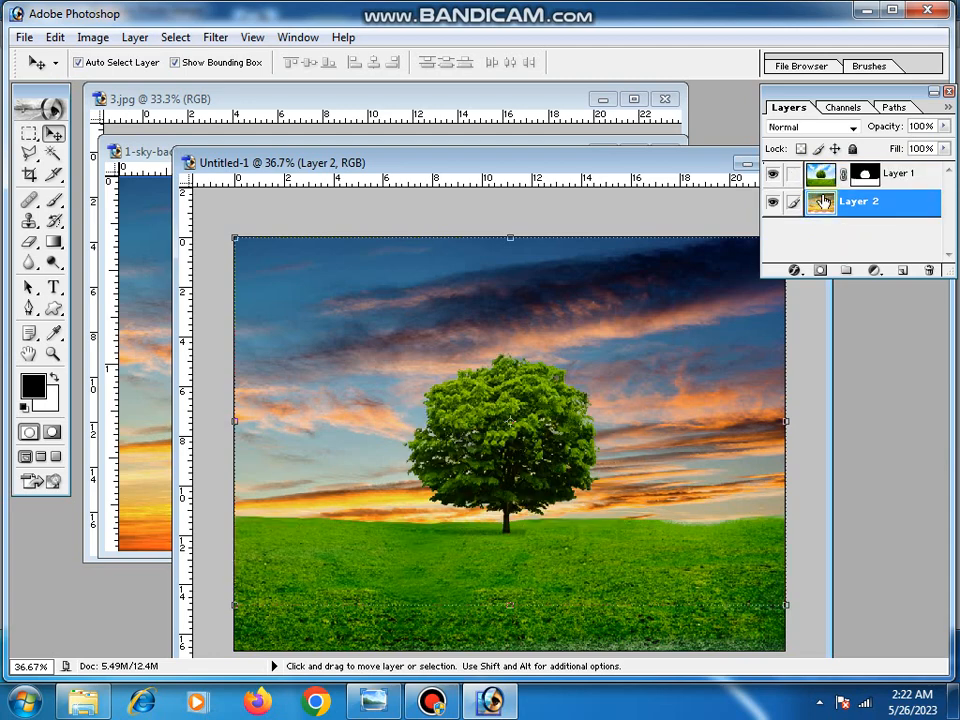
- Enlarge the document window and examine the tree's edges, the foliage gaps and the horizon against the sunset sky at several magnifications
left_click_drag(592, 165, 481, 125)
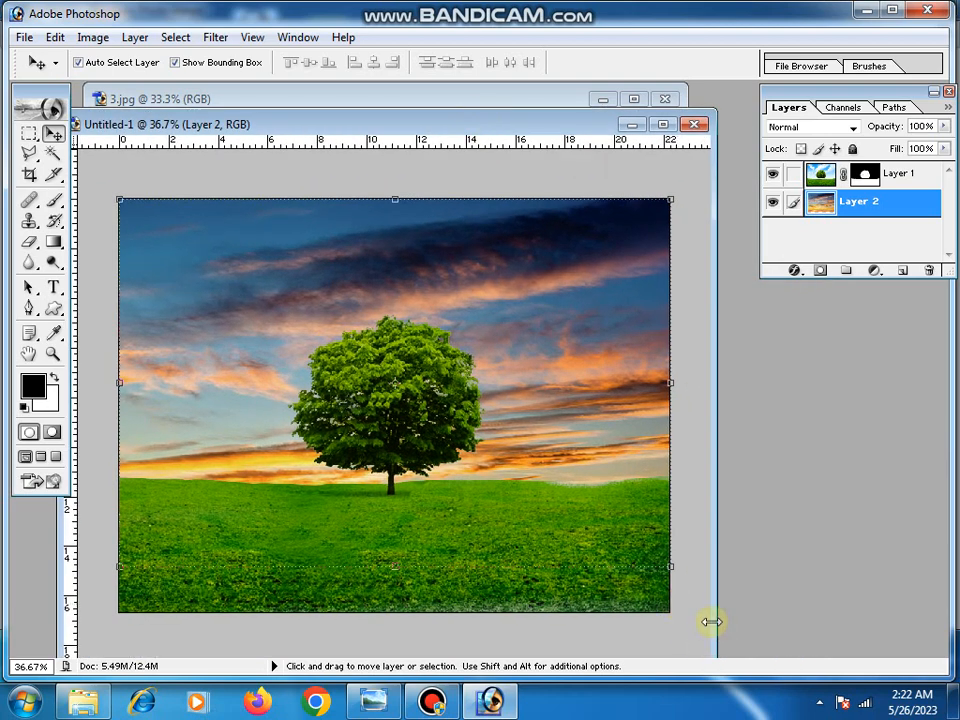
left_click_drag(711, 621, 879, 640)
key("ctrl+0")
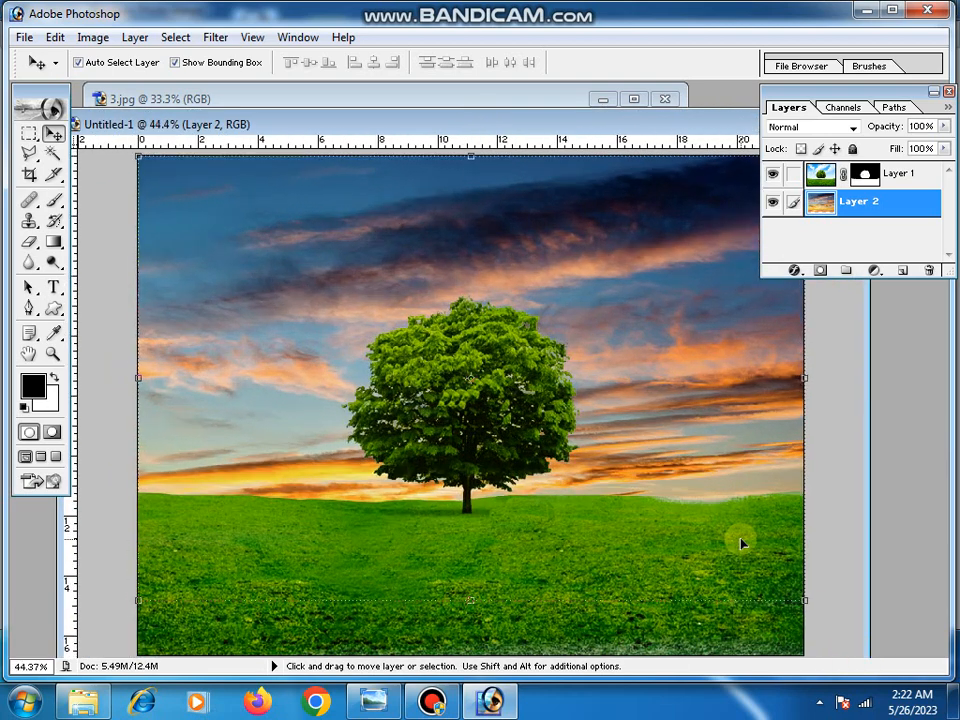
key("ctrl+0")
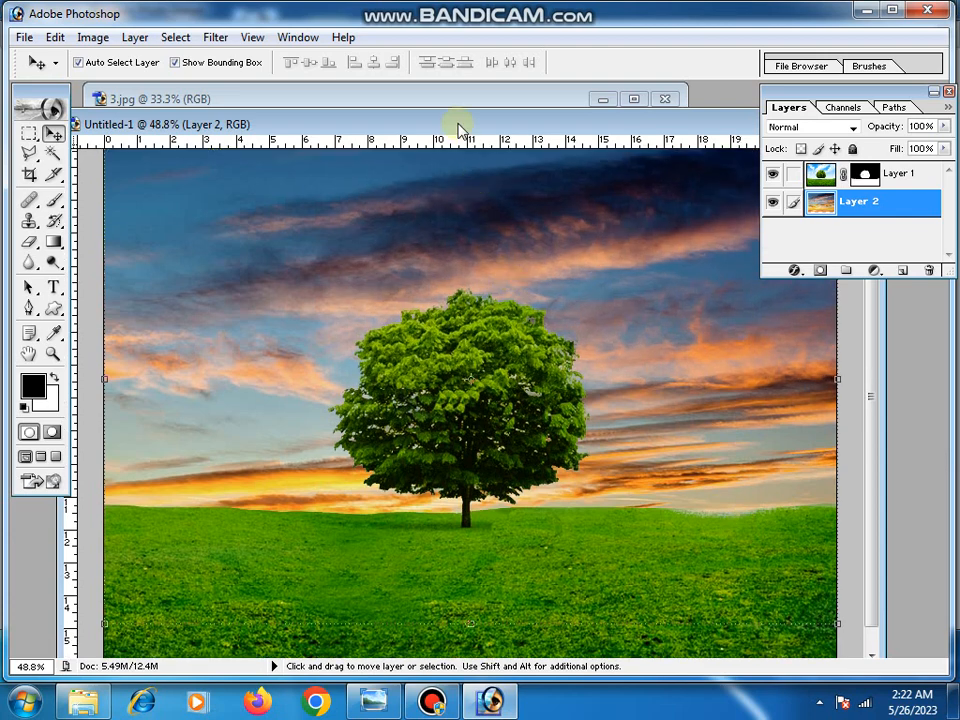
left_click_drag(456, 127, 440, 87)
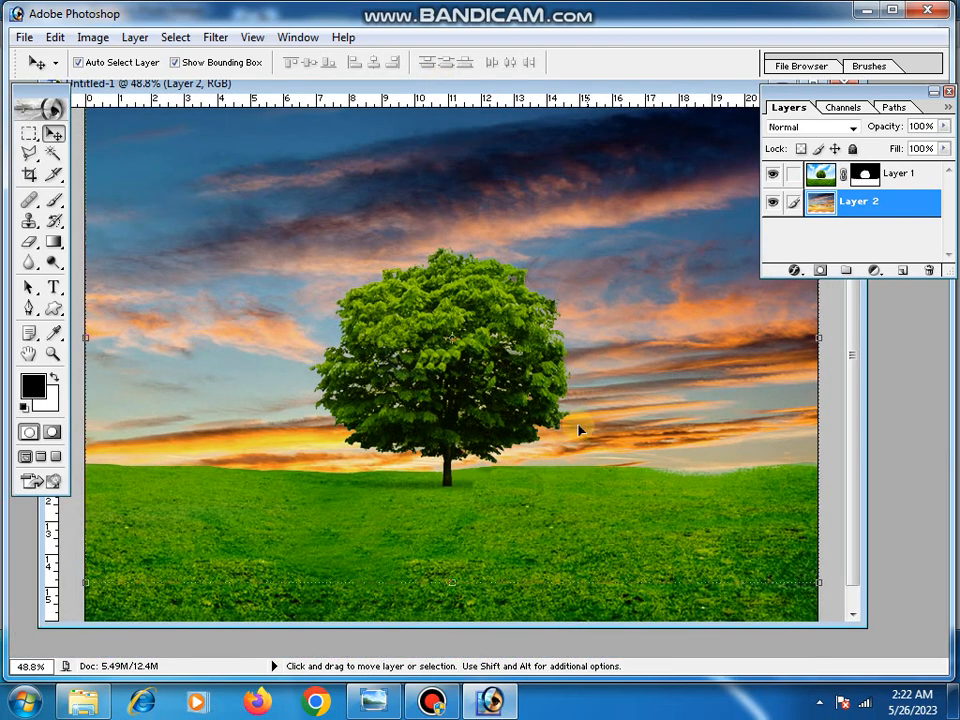
left_click(53, 353)
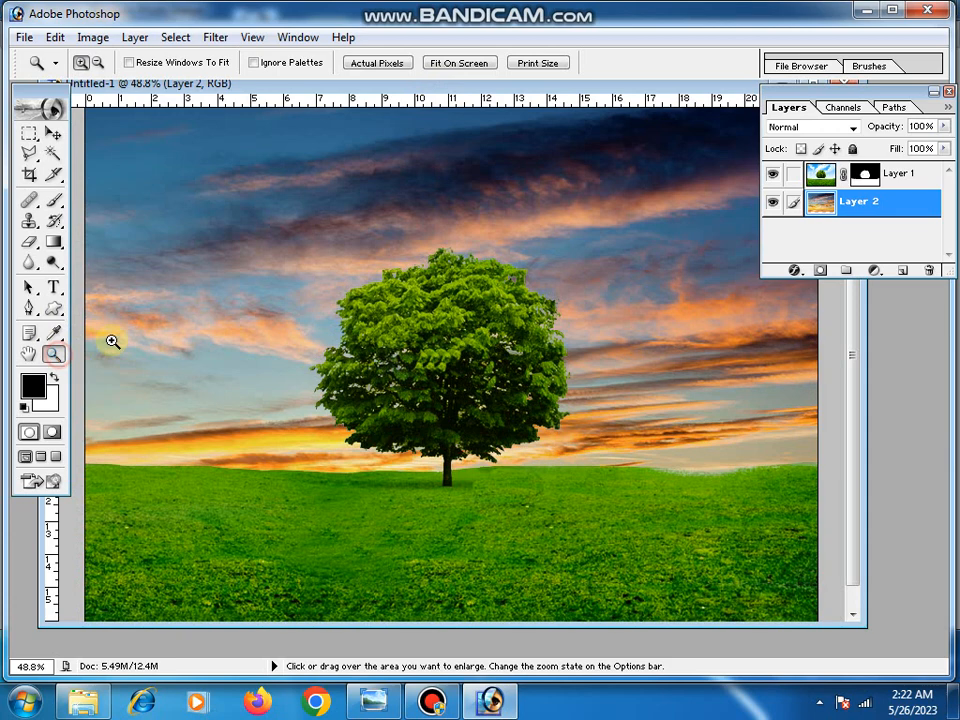
left_click(458, 360)
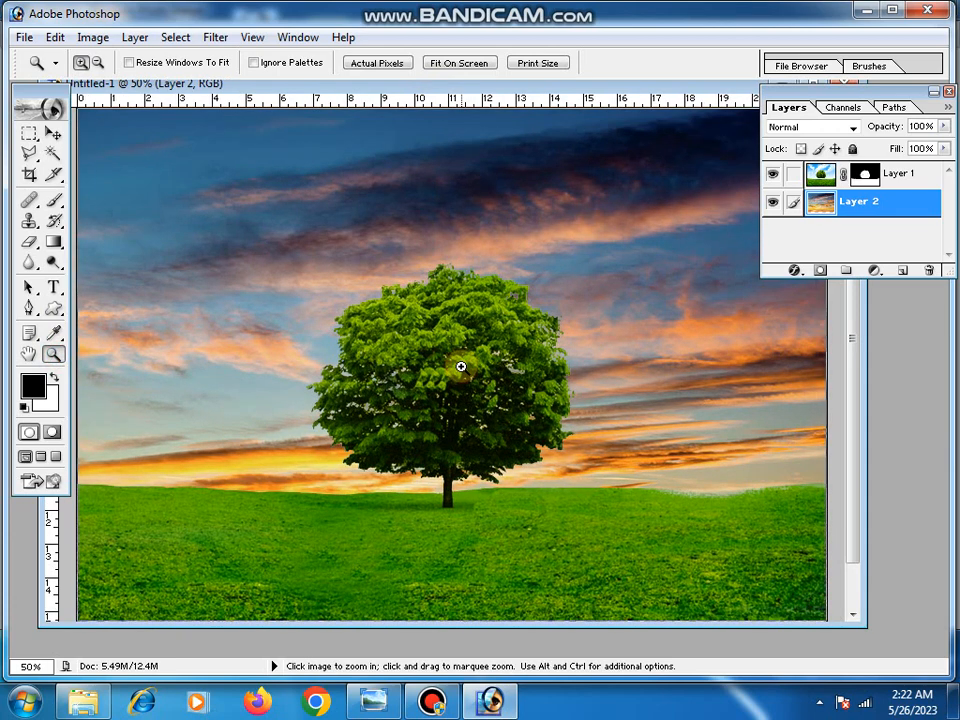
left_click(458, 363)
left_click(458, 364)
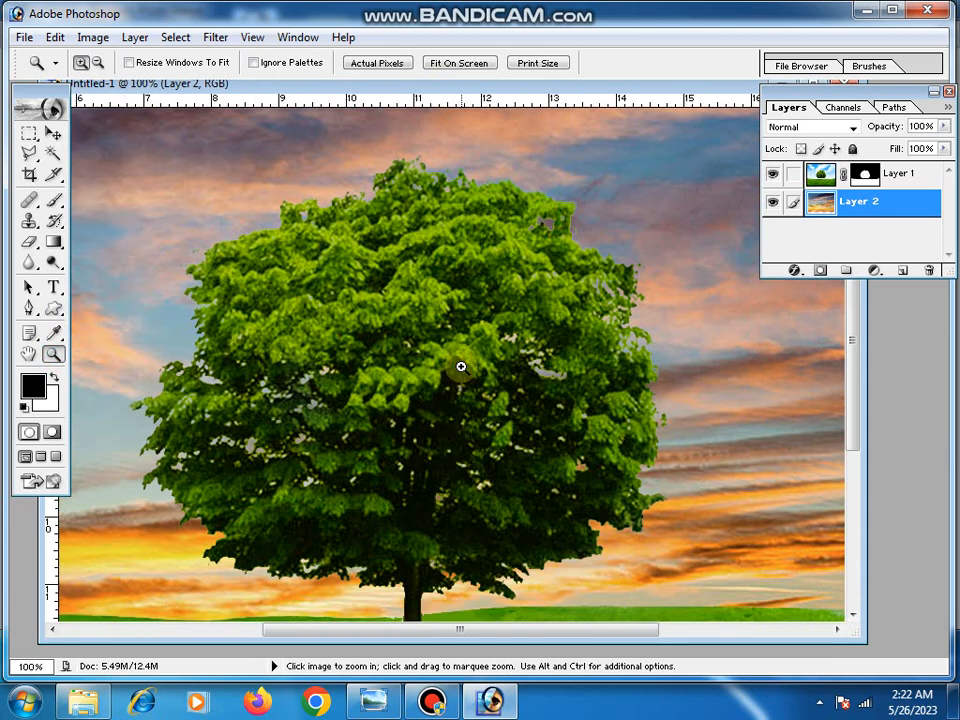
left_click(508, 244)
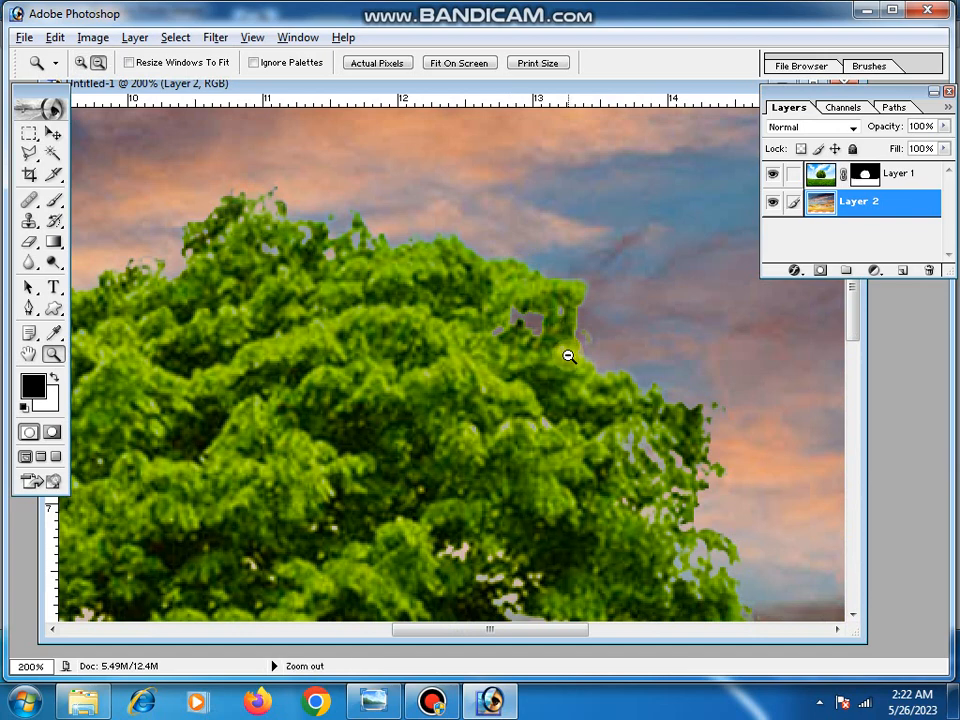
left_click(568, 355, "alt")
left_click_drag(486, 424, 639, 302)
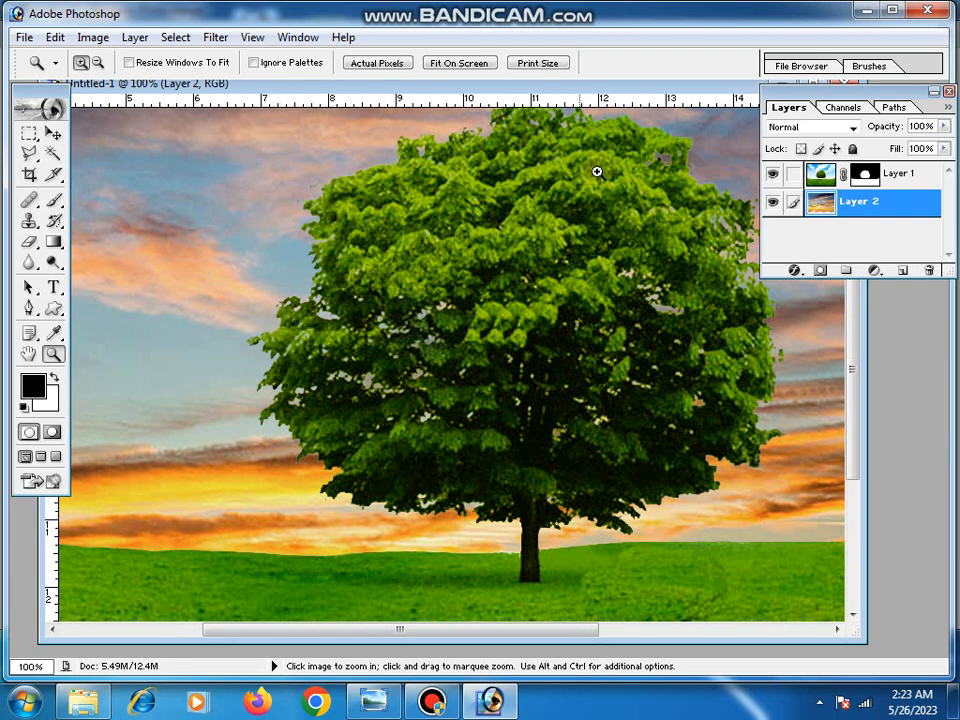
scroll(506, 326, "up", 1)
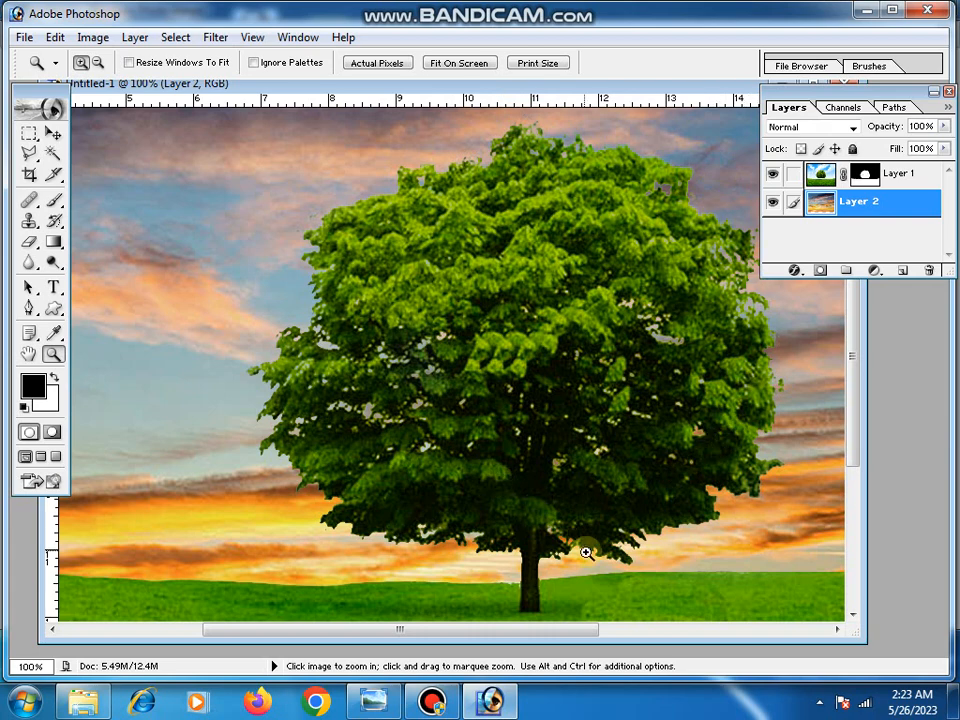
left_click(540, 565, "alt")
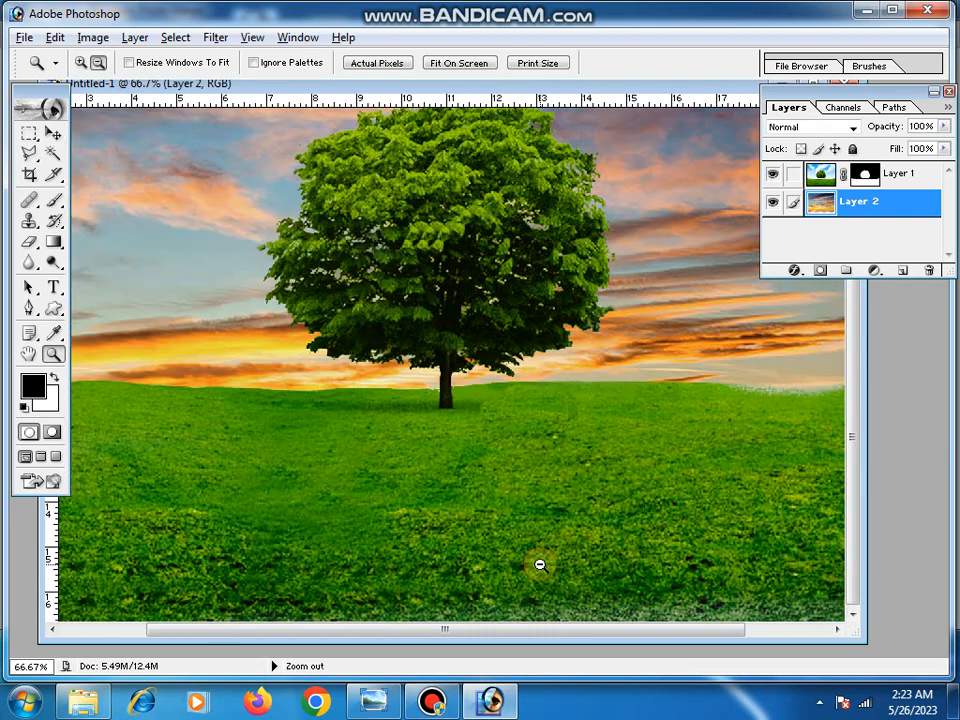
left_click(525, 499)
left_click(525, 499, "alt")
left_click(525, 499, "alt")
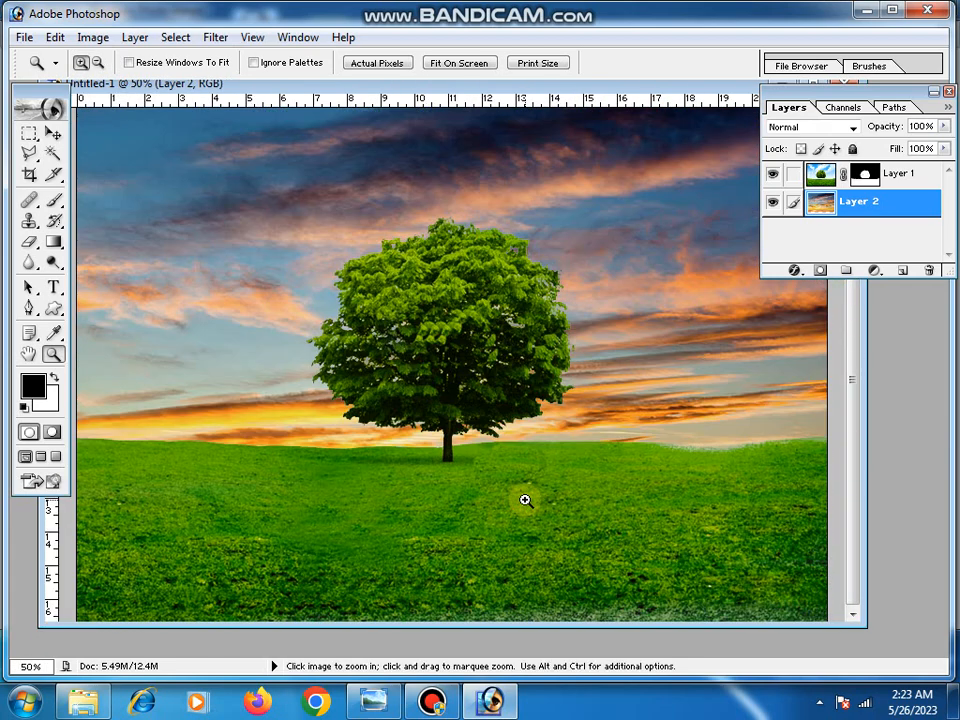
left_click(525, 499, "alt")
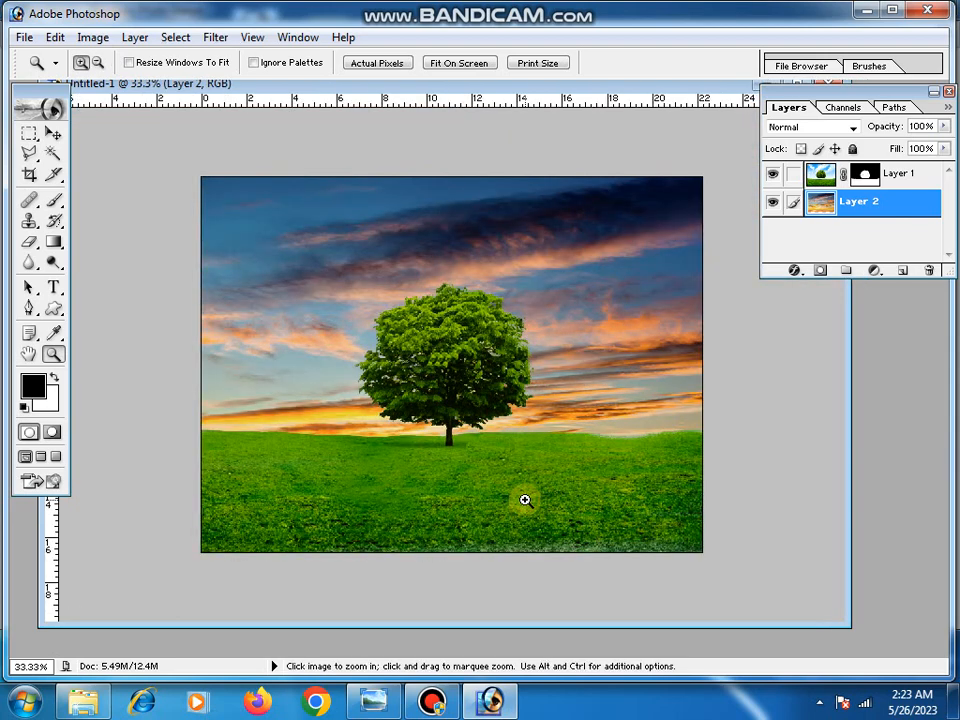
scroll(530, 516, "up", 1)
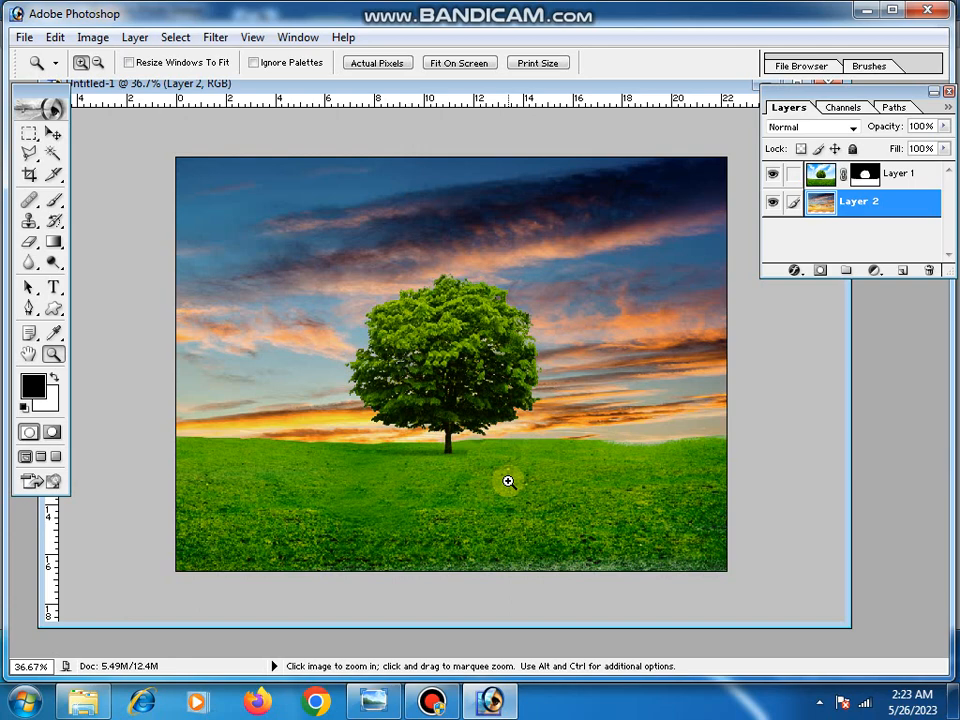
left_click(484, 388)
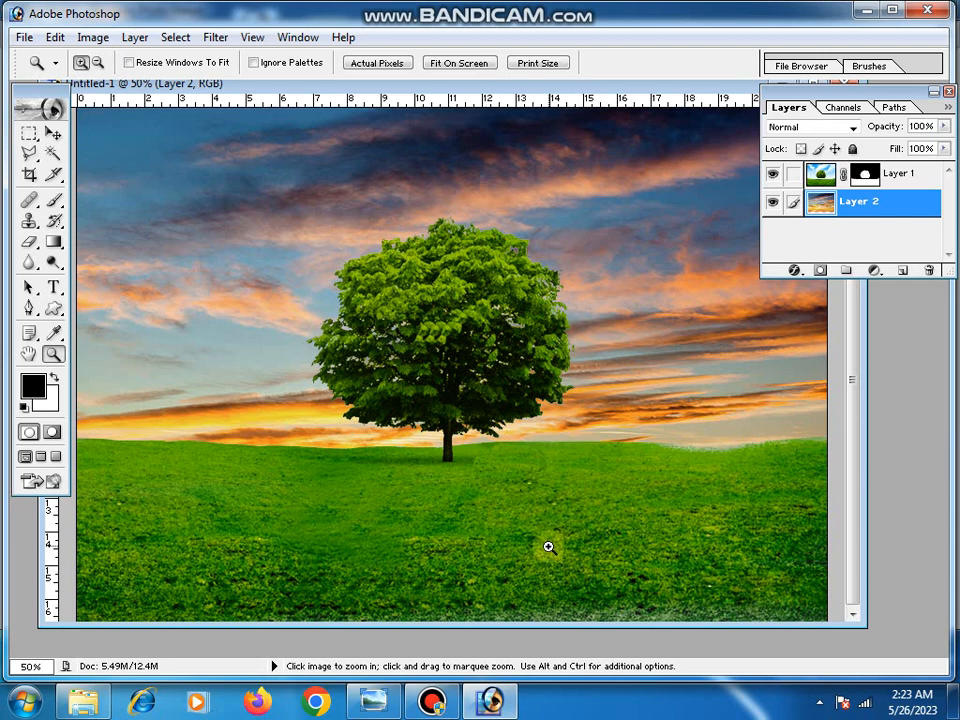
left_click(447, 703)
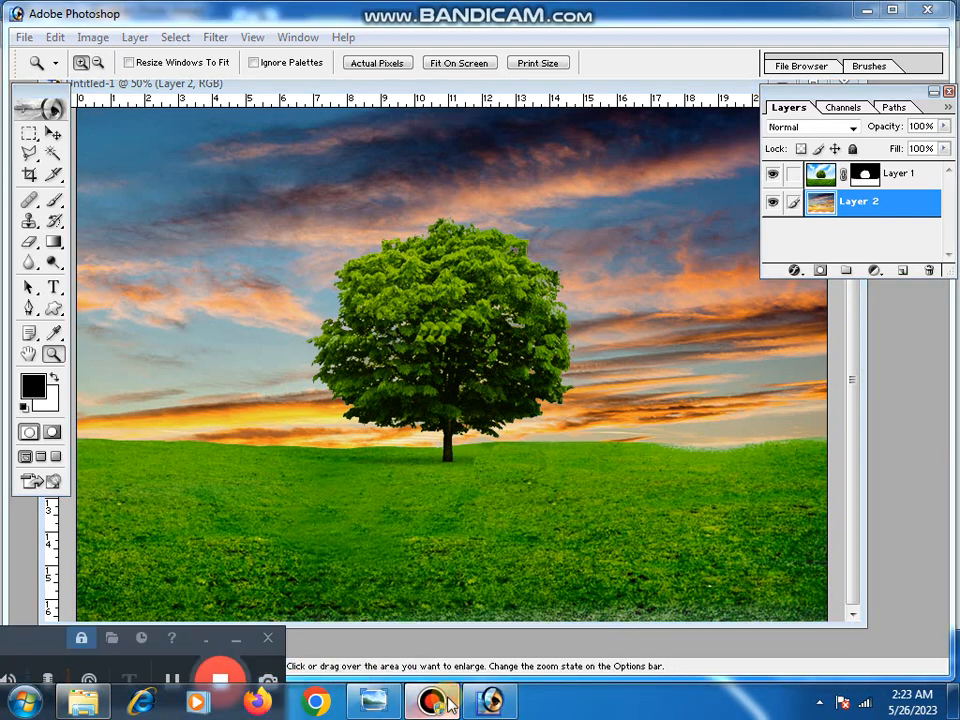